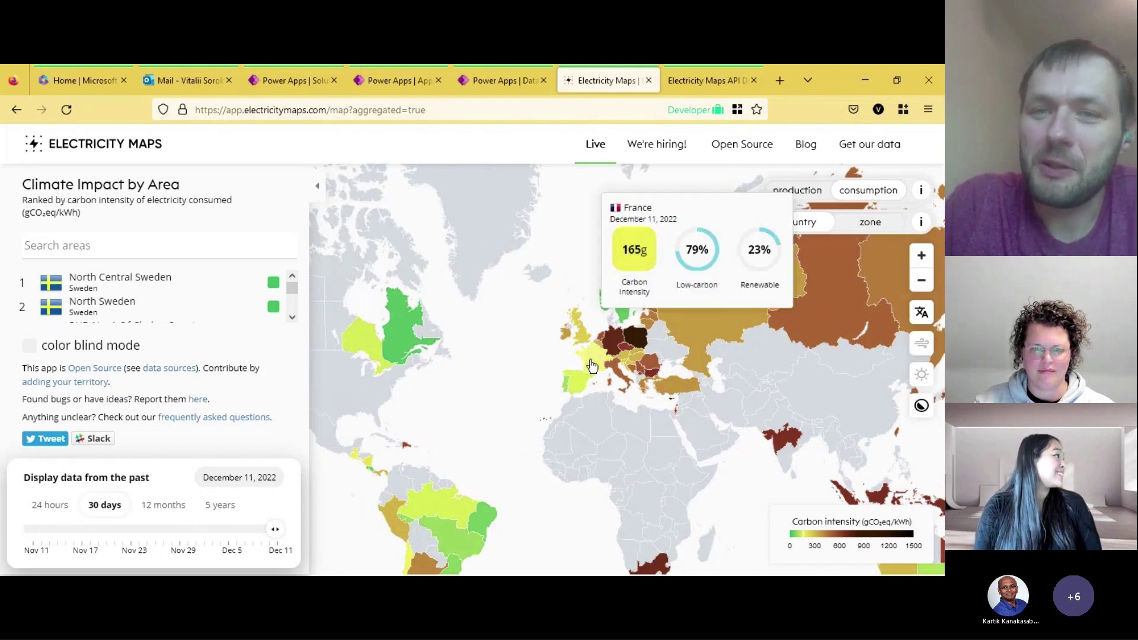
- Examine Europe's carbon intensity on the map, show data for the past 24 hours, and open the Electricity Maps API documentation
left_click_drag(446, 344, 523, 351)
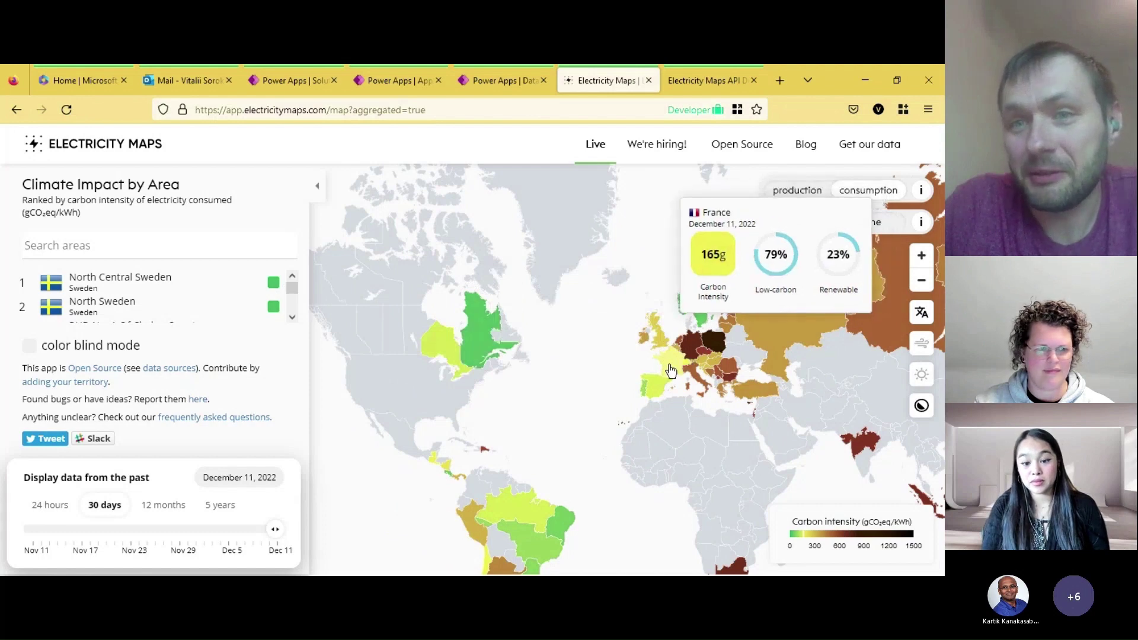
left_click_drag(672, 372, 634, 358)
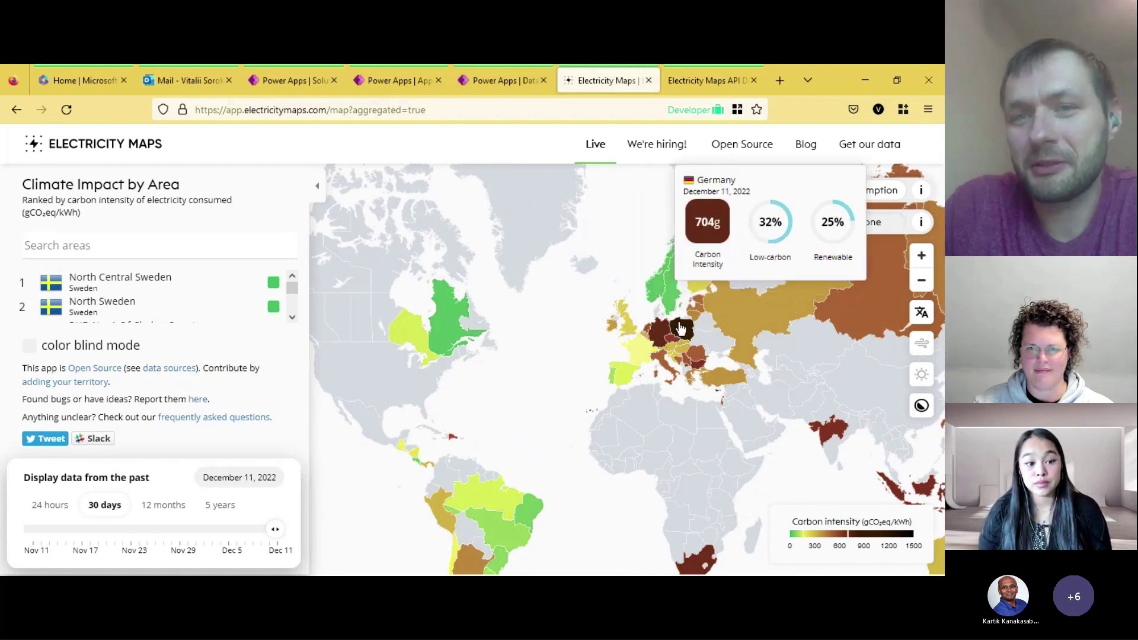
left_click_drag(383, 384, 408, 384)
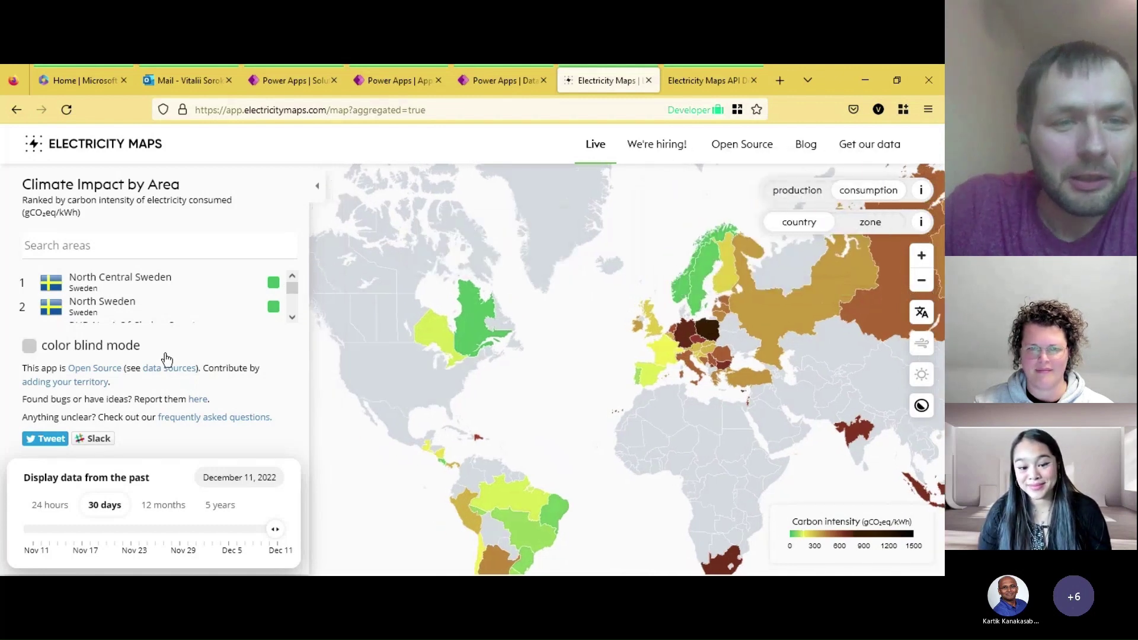
left_click(52, 506)
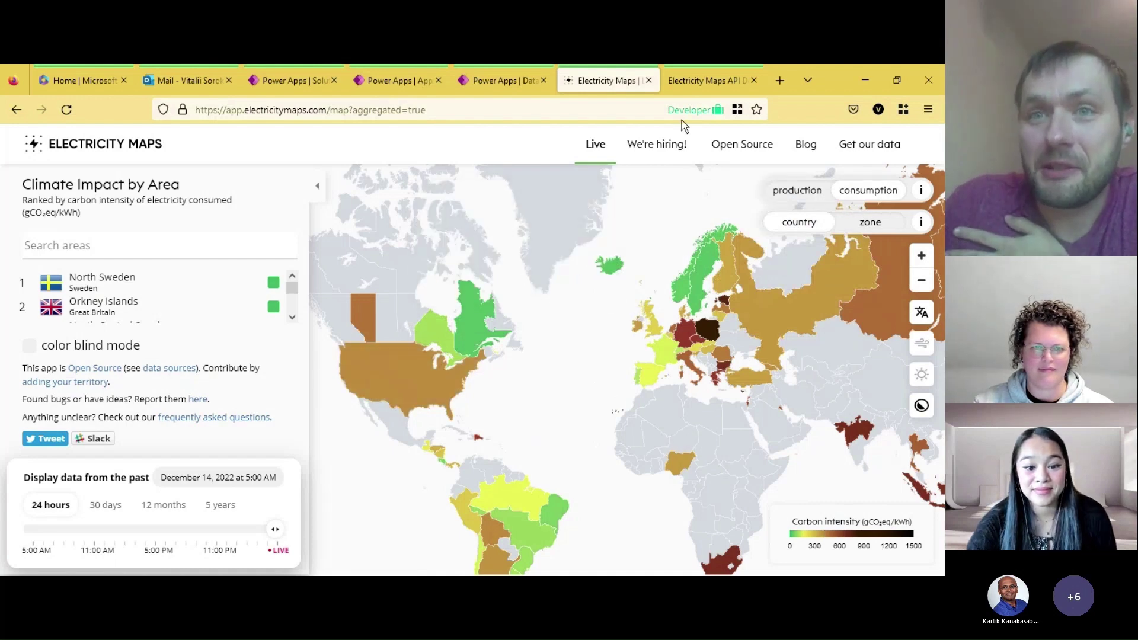
left_click(698, 92)
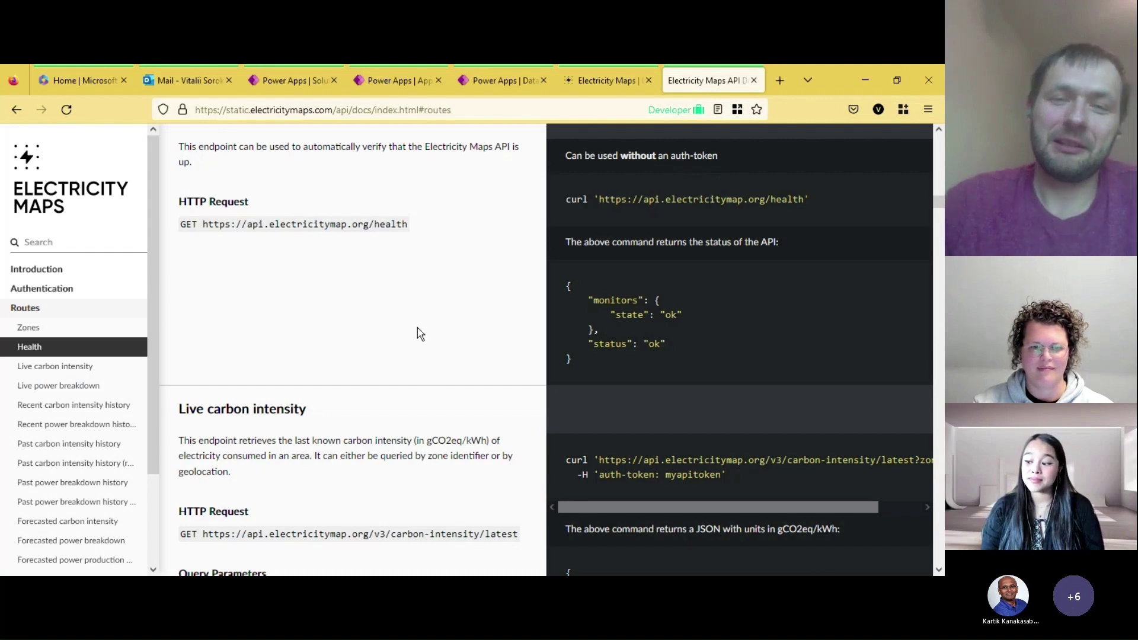
- Switch to Power Apps and create an instant cloud flow in the Electricity Maps solution with the "Manually trigger a flow" trigger
left_click(298, 88)
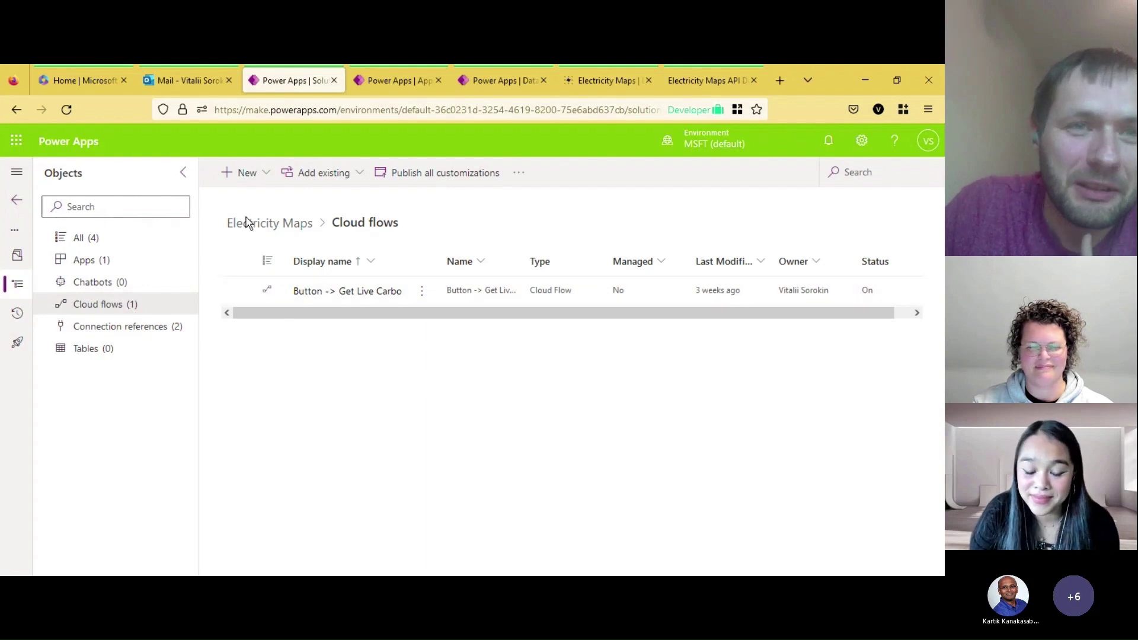
left_click(253, 181)
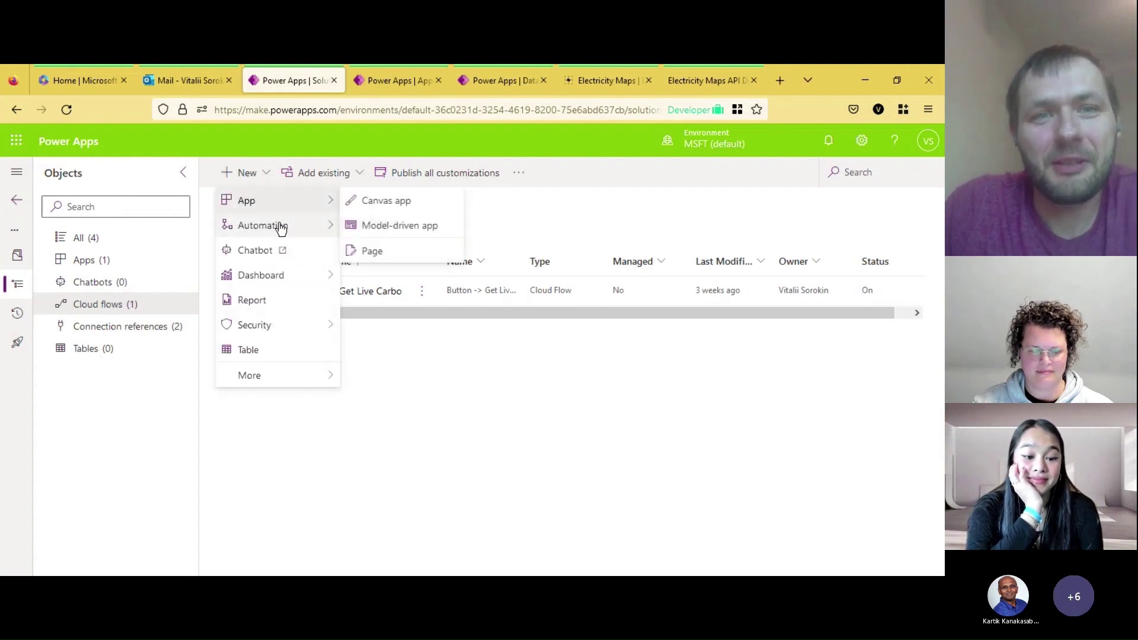
mouse_move(281, 228)
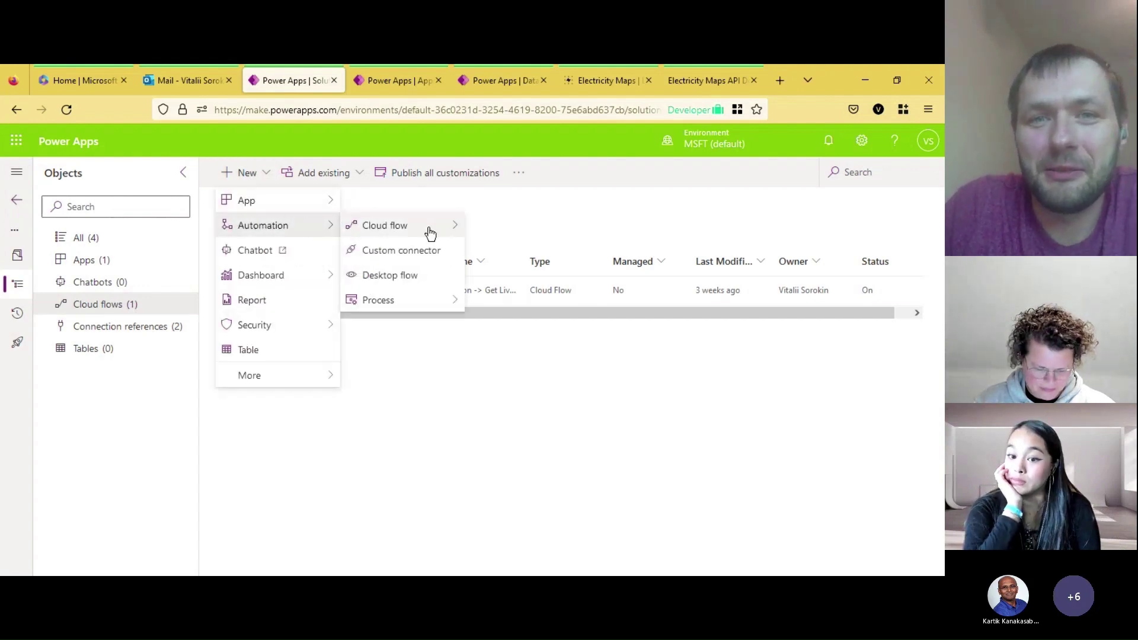
mouse_move(429, 232)
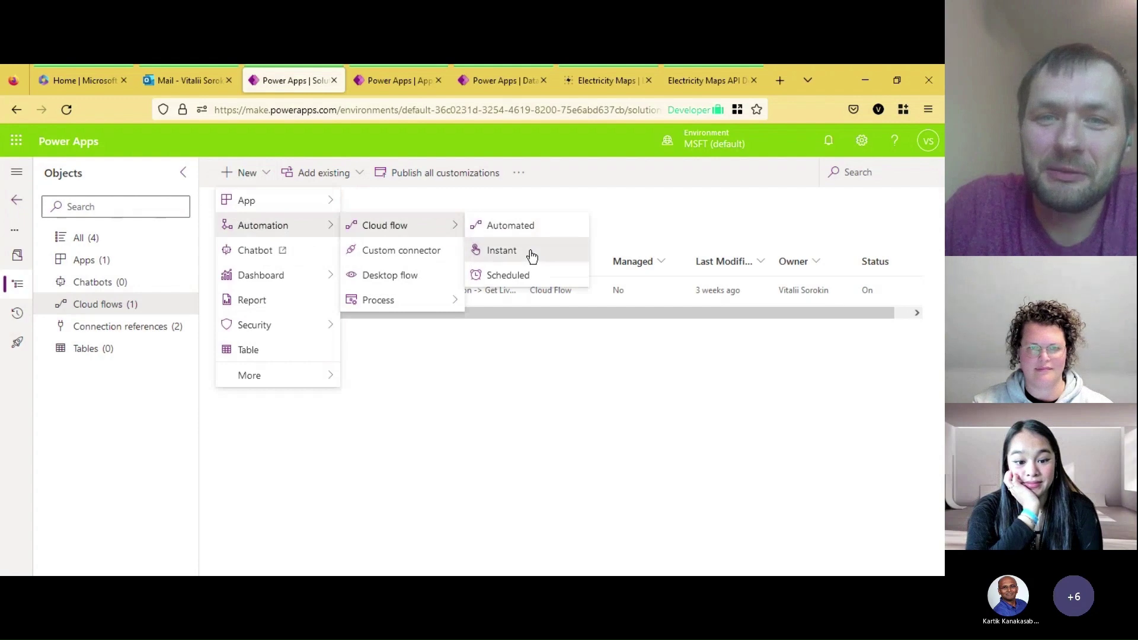
left_click(530, 255)
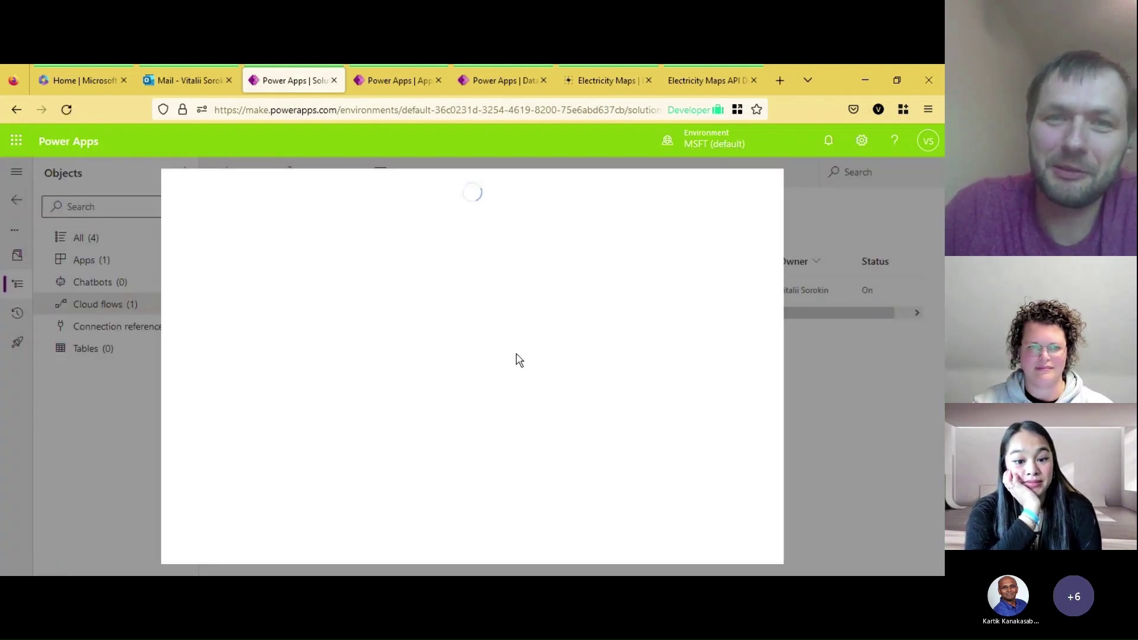
left_click(596, 308)
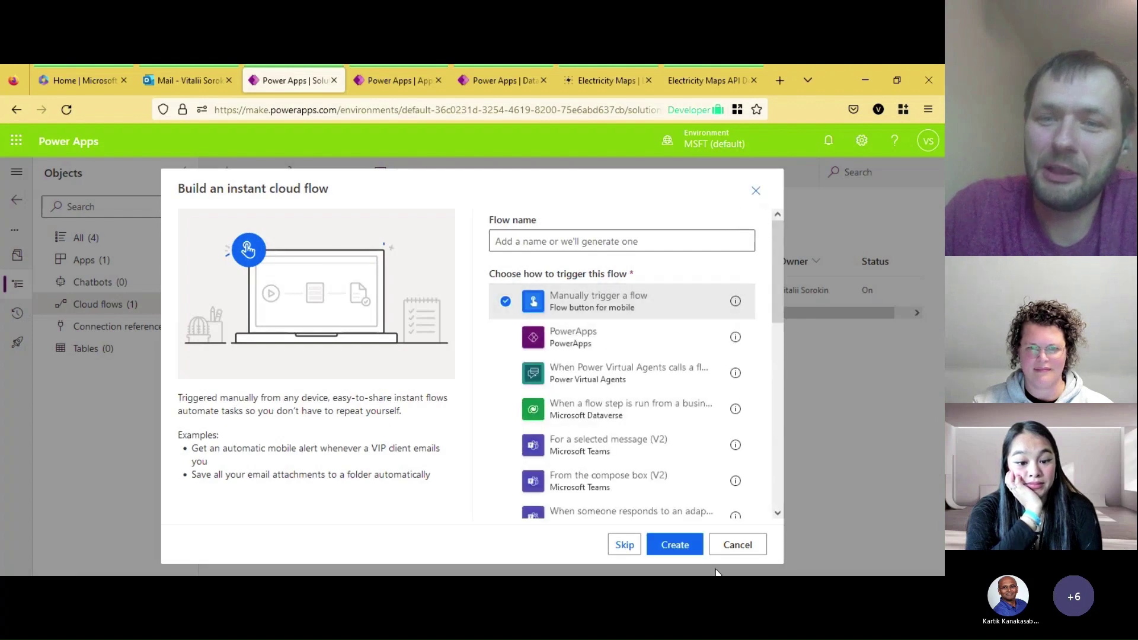
left_click(664, 545)
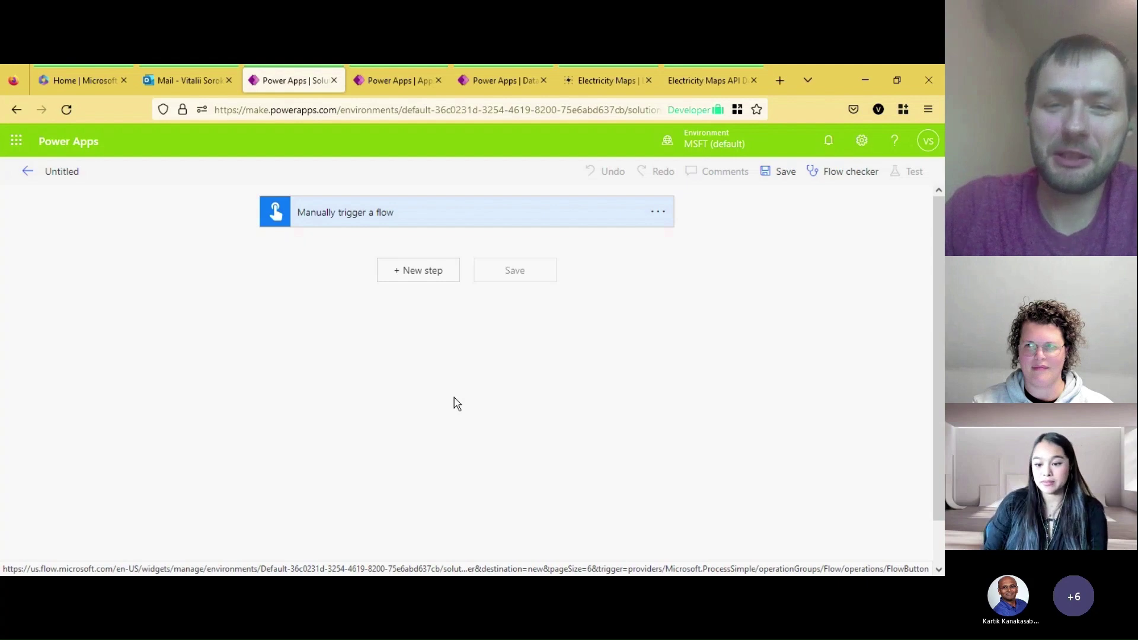
- Search for "electr" for a new flow step and examine the actions offered by the Electricity Maps (Independent Publisher) connector
left_click(416, 277)
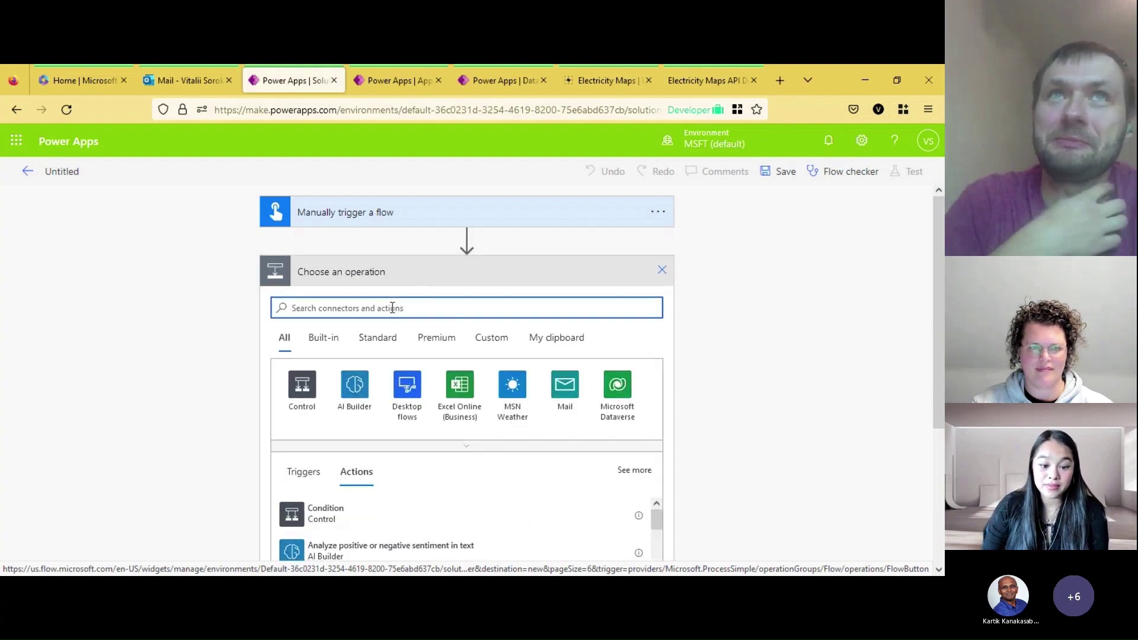
type("ele")
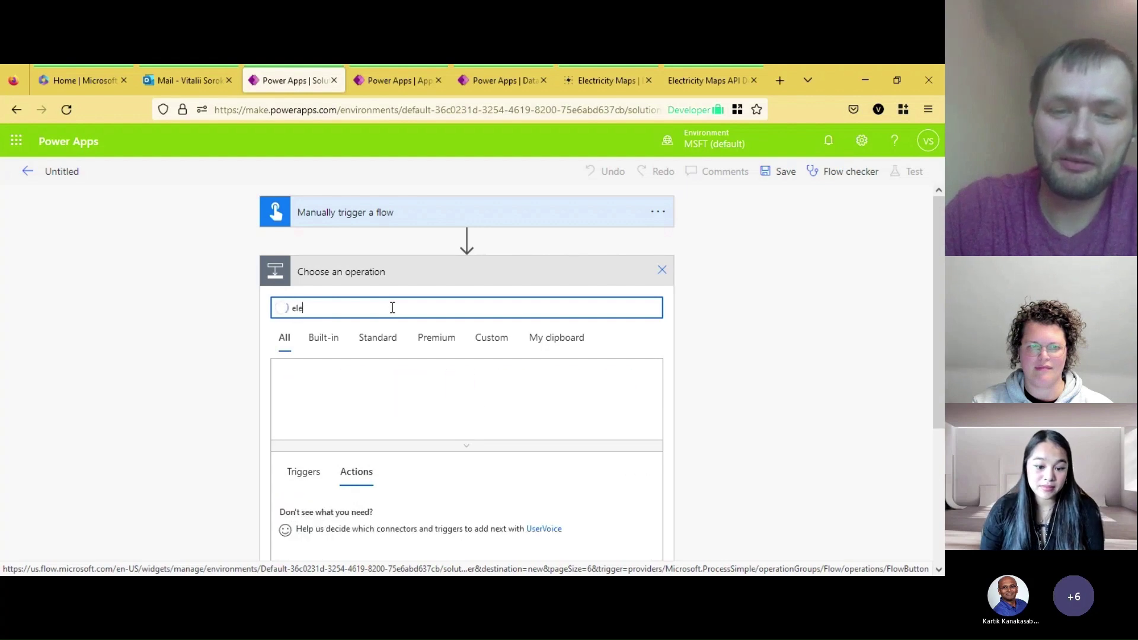
type("ctr")
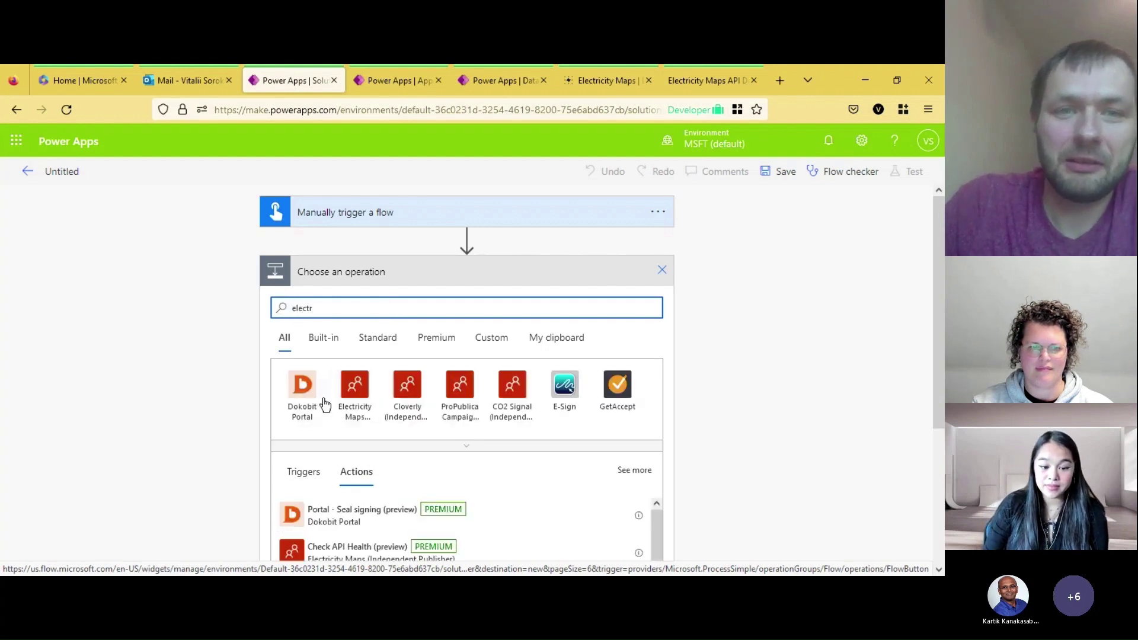
left_click(360, 393)
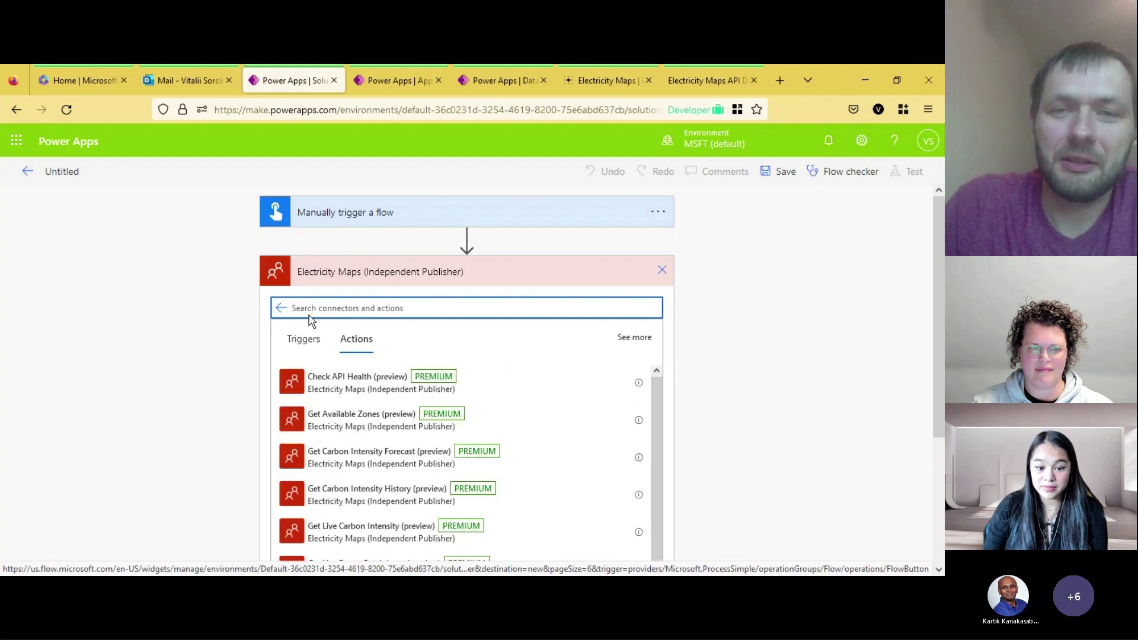
scroll(771, 336, "down", 2)
scroll(771, 336, "down", 1)
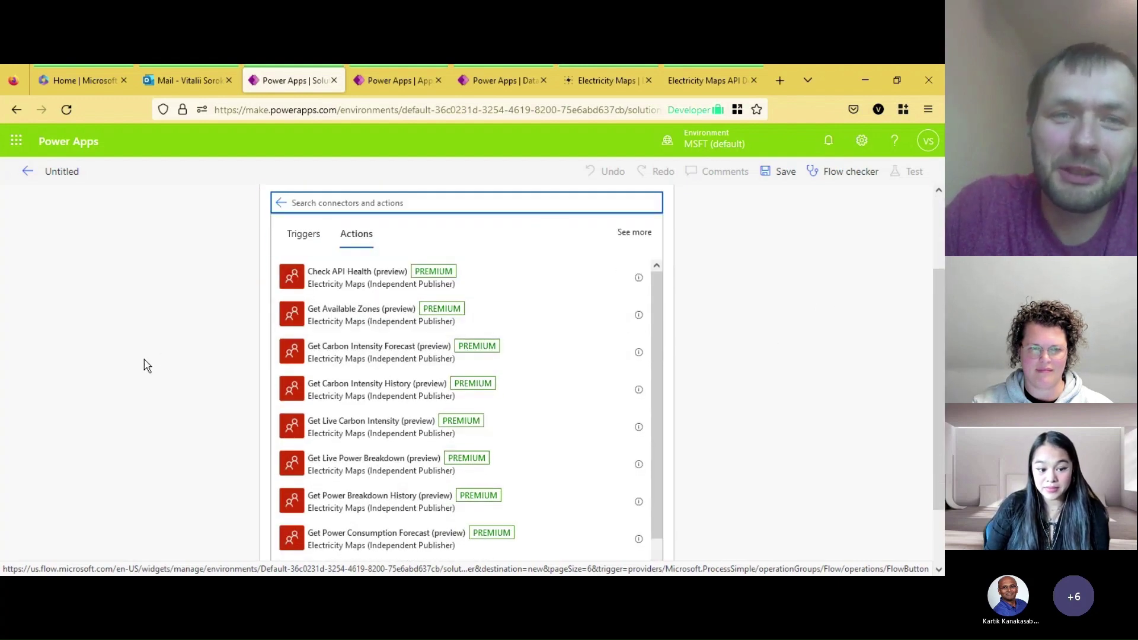
scroll(147, 366, "down", 1)
scroll(141, 370, "down", 1)
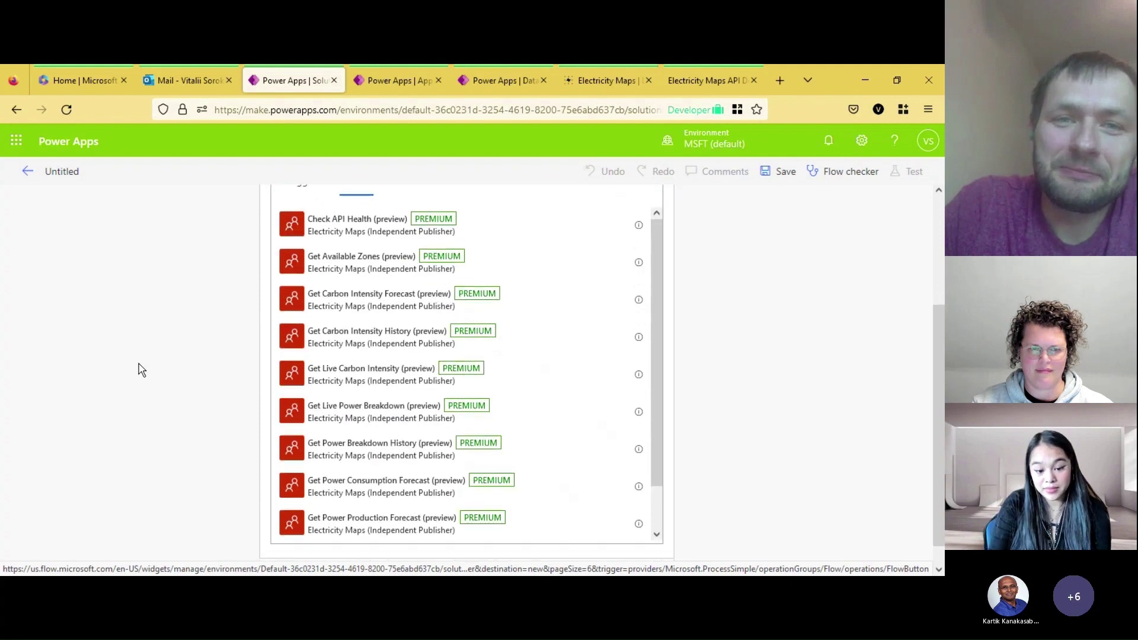
scroll(137, 371, "down", 1)
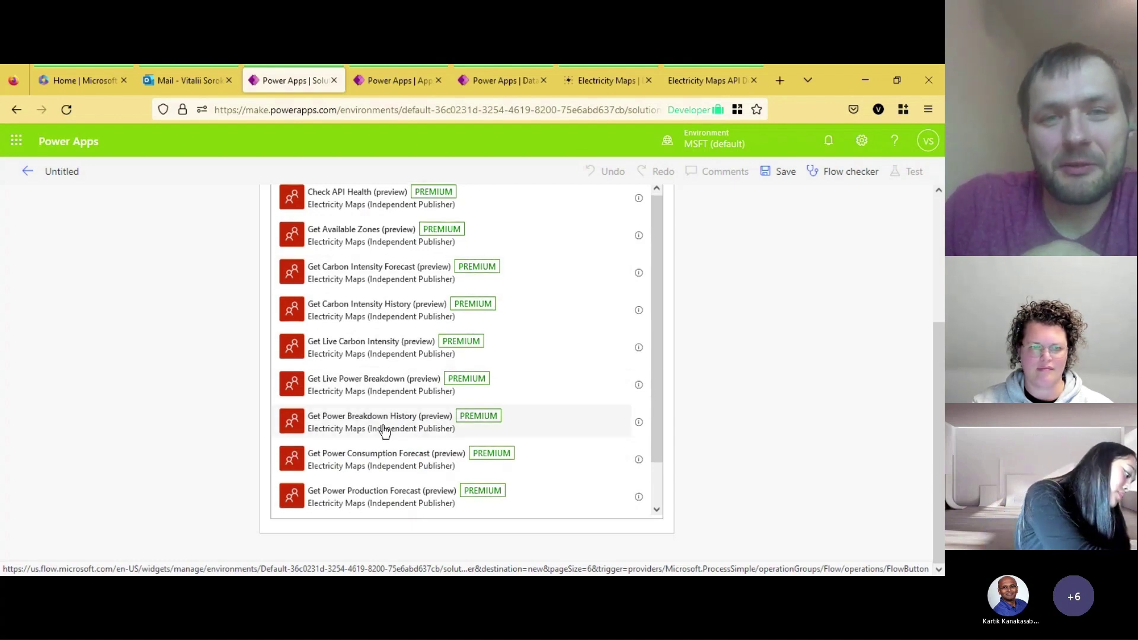
scroll(344, 409, "down", 1)
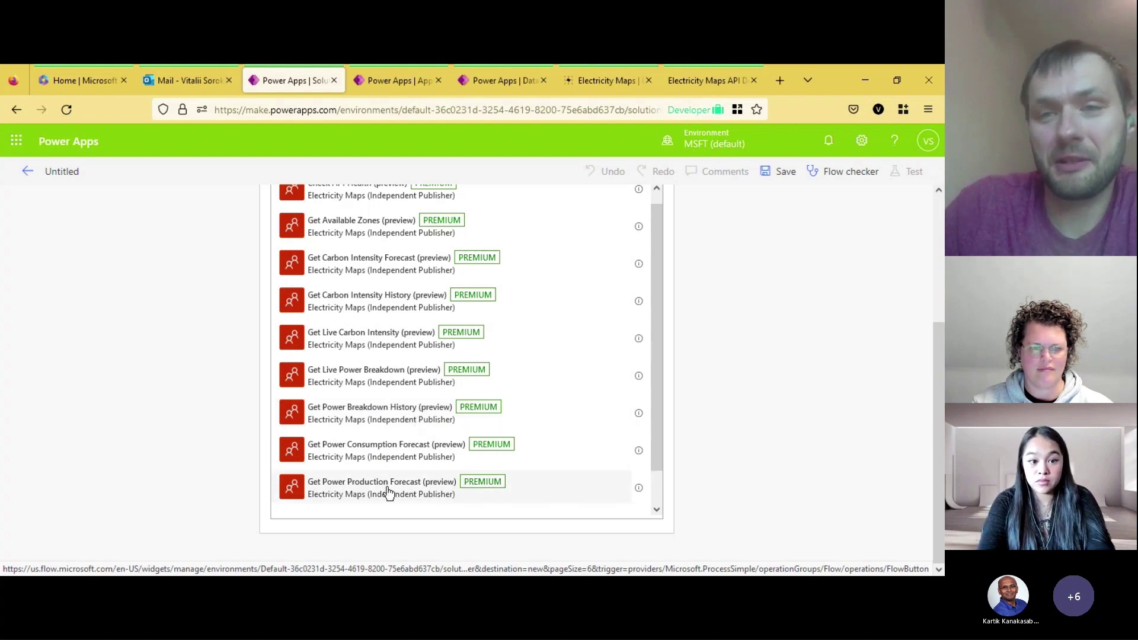
scroll(389, 492, "down", 1)
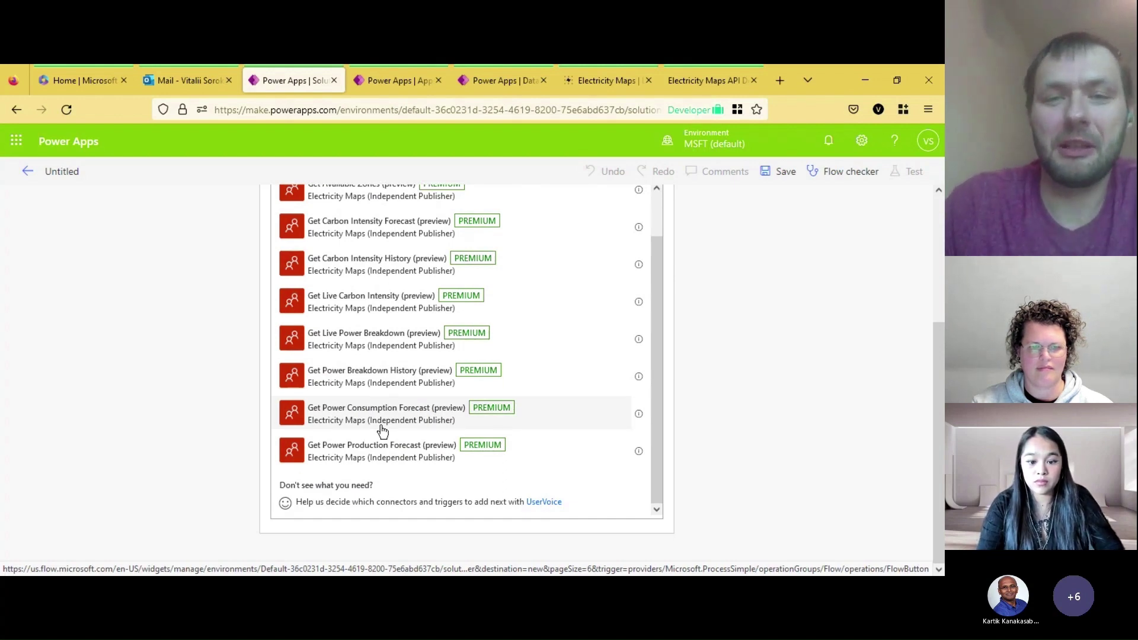
scroll(393, 451, "up", 2)
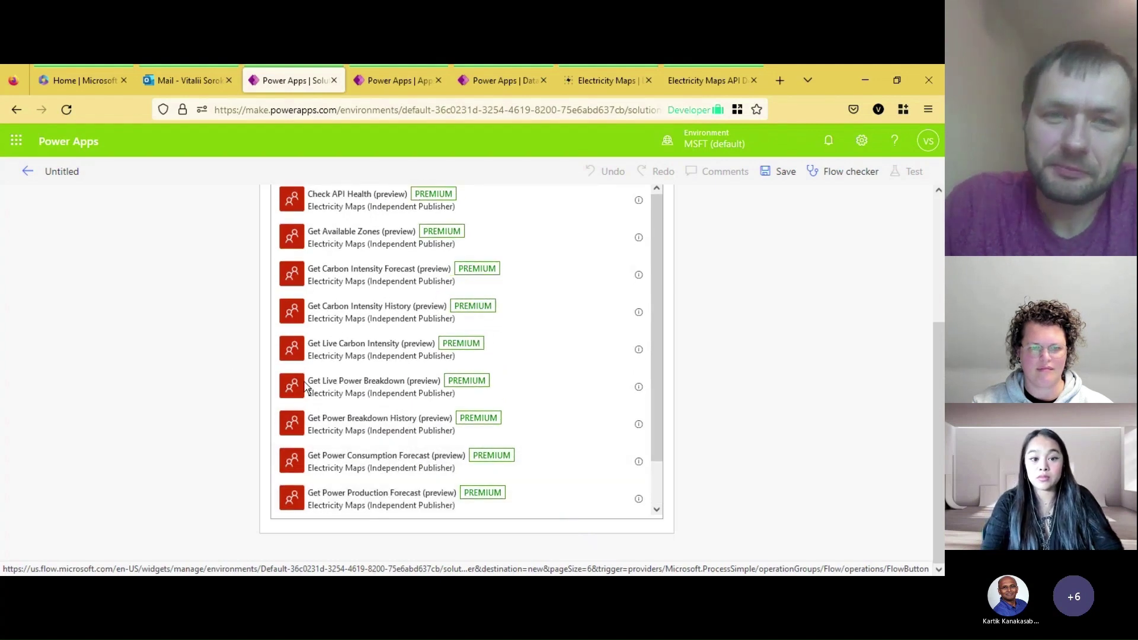
left_click(365, 386)
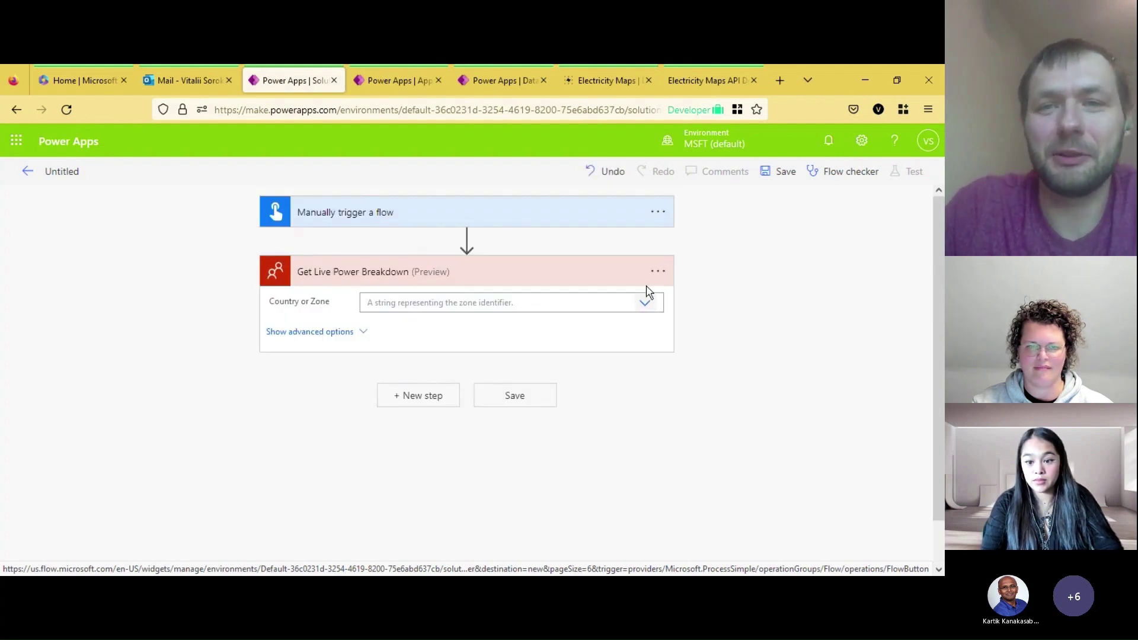
left_click(657, 271)
left_click(437, 446)
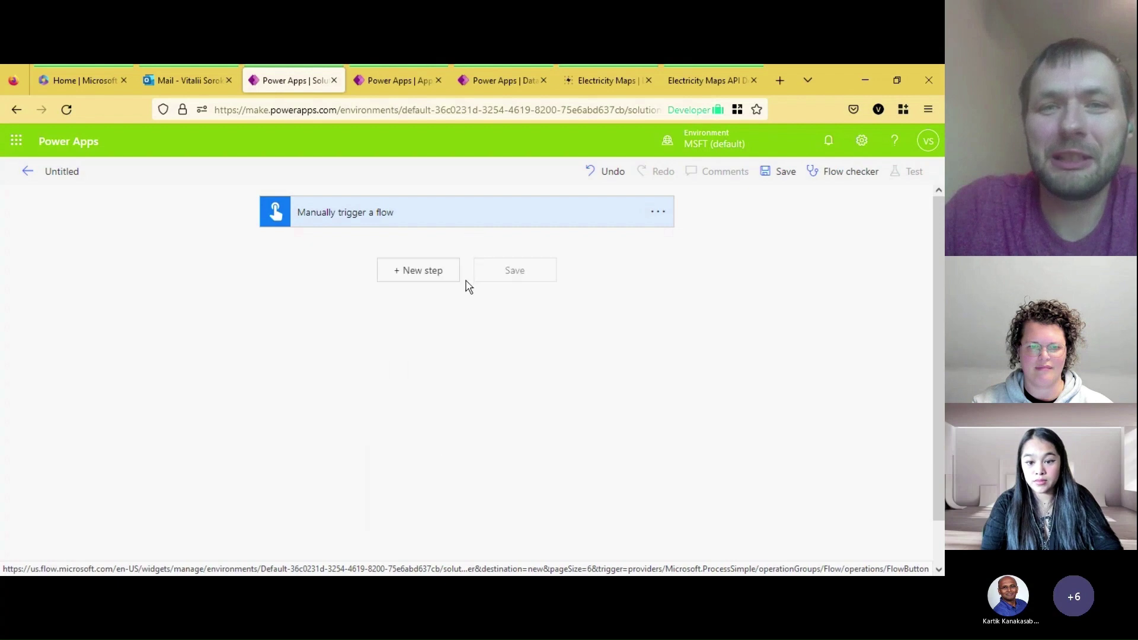
- Add the Get Live Carbon Intensity action from the Electricity Maps (Independent Publisher) connector below the manual trigger
left_click(446, 274)
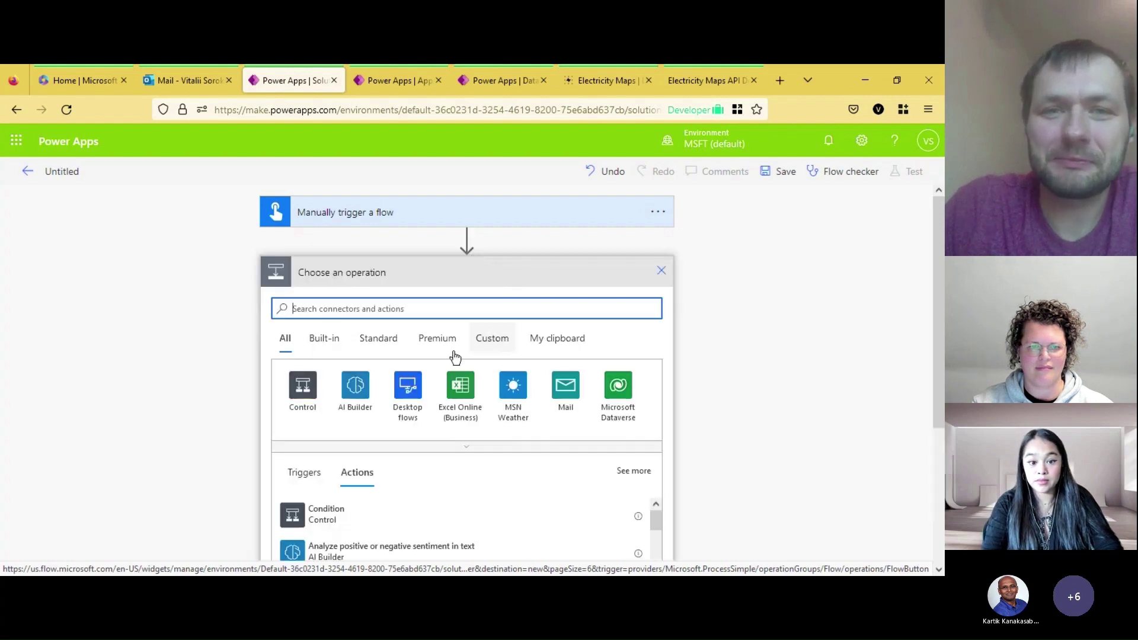
type("electr")
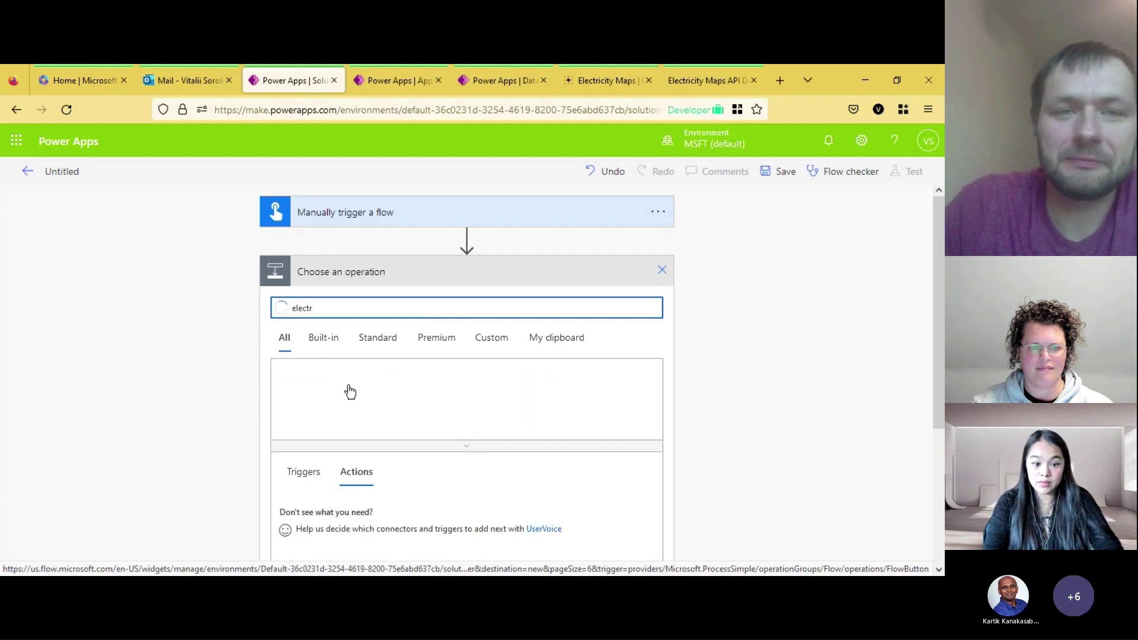
left_click(350, 389)
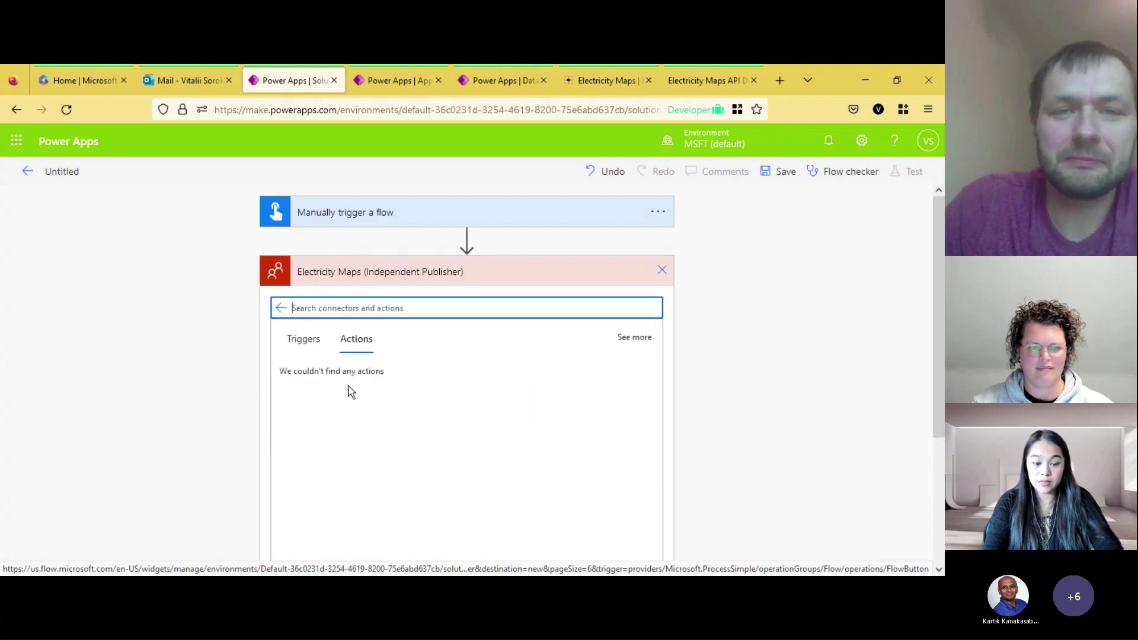
scroll(163, 409, "down", 3)
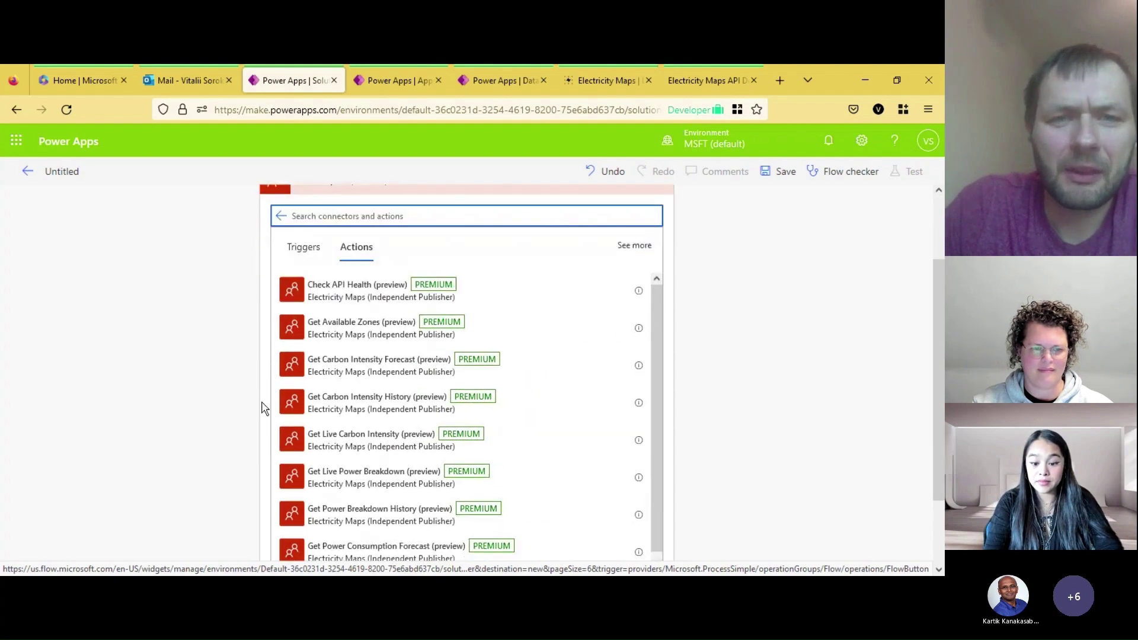
left_click(377, 441)
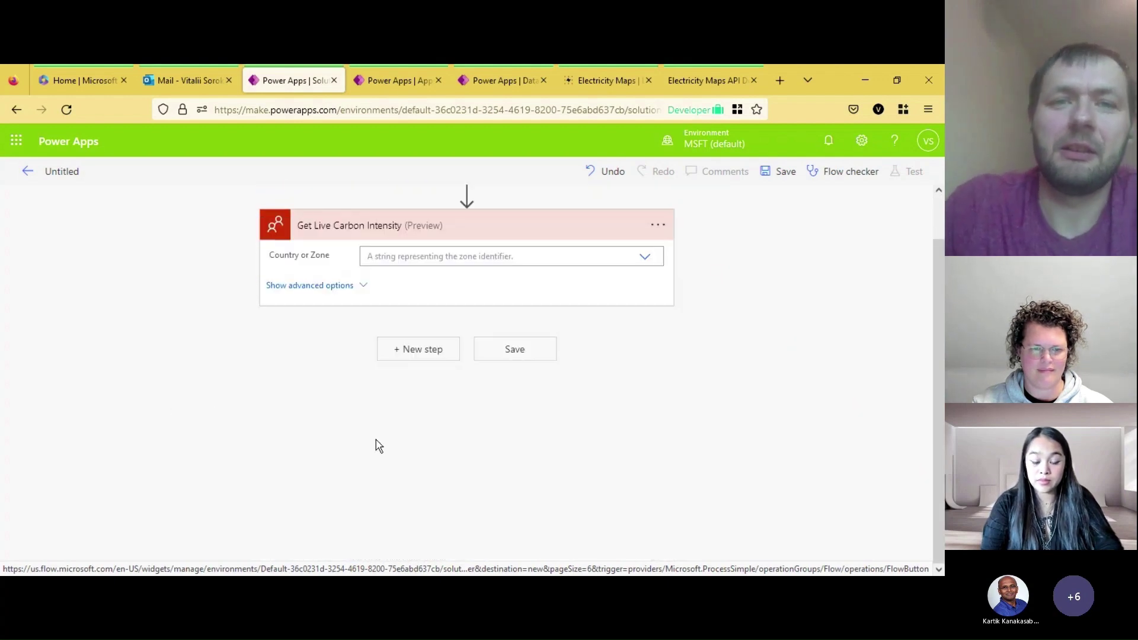
- Set the Country or Zone of the Get Live Carbon Intensity action to Netherlands
left_click(646, 260)
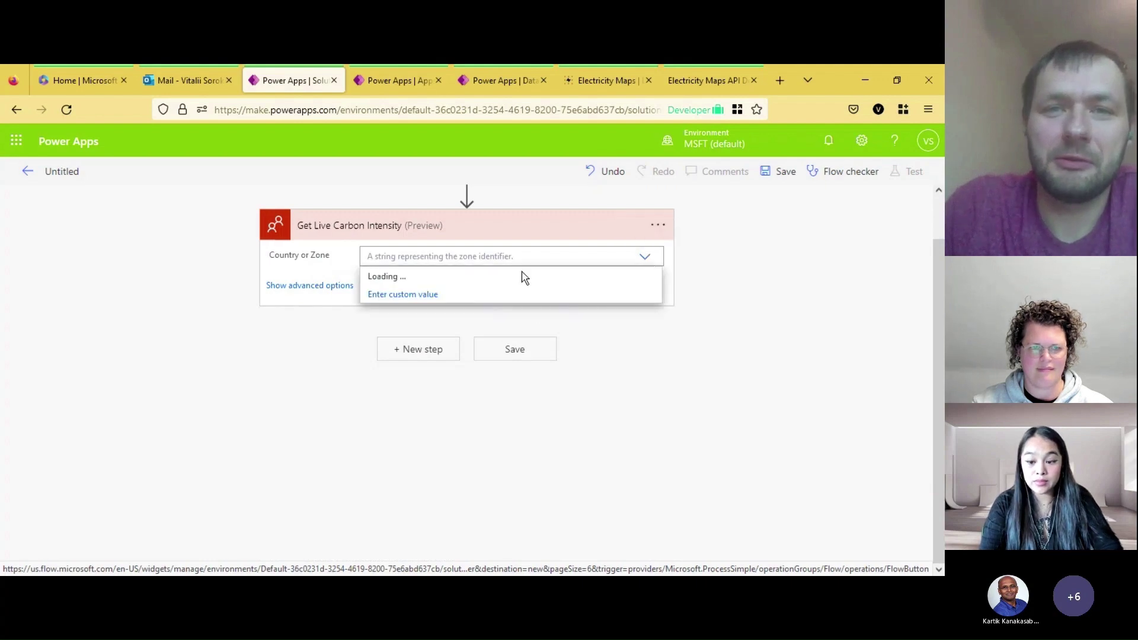
scroll(462, 370, "down", 4)
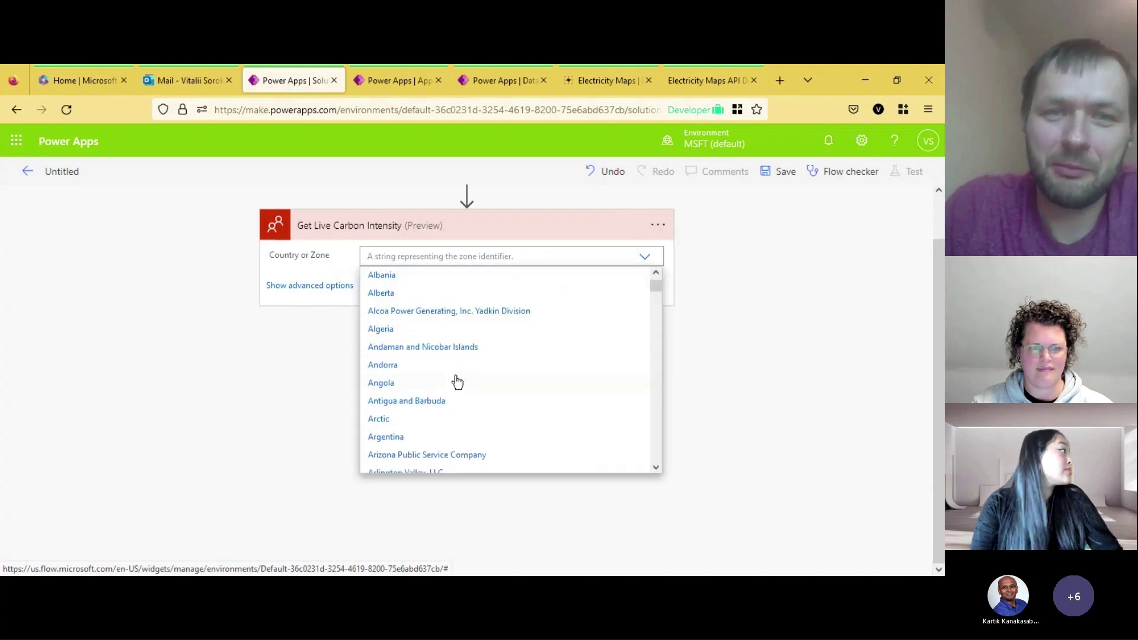
scroll(456, 380, "up", 1)
scroll(457, 380, "down", 1)
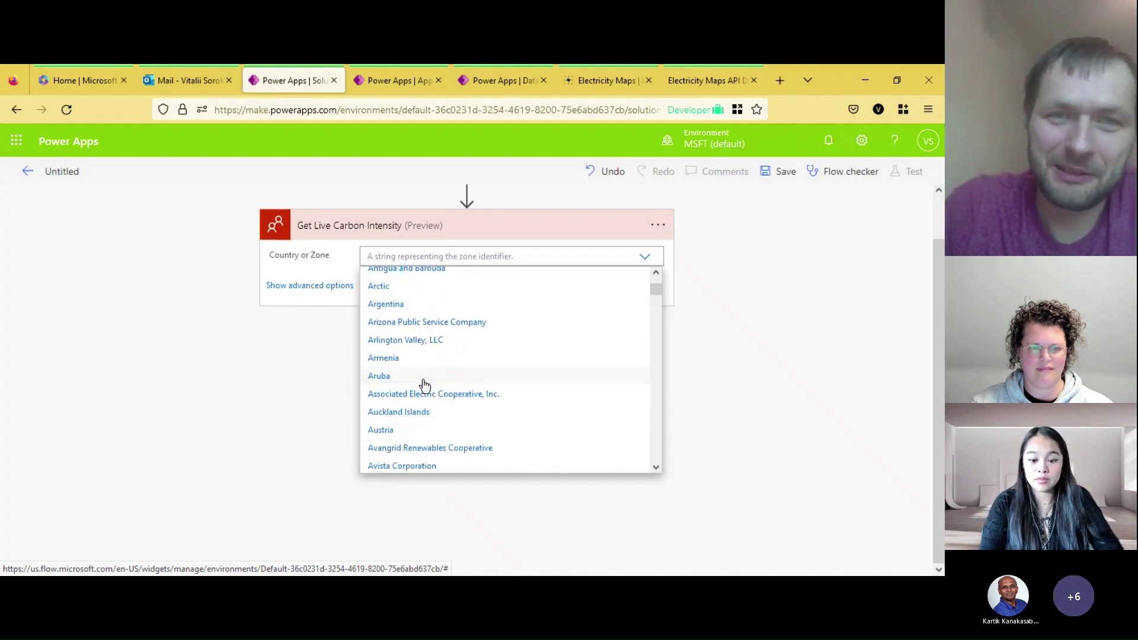
scroll(464, 415, "down", 4)
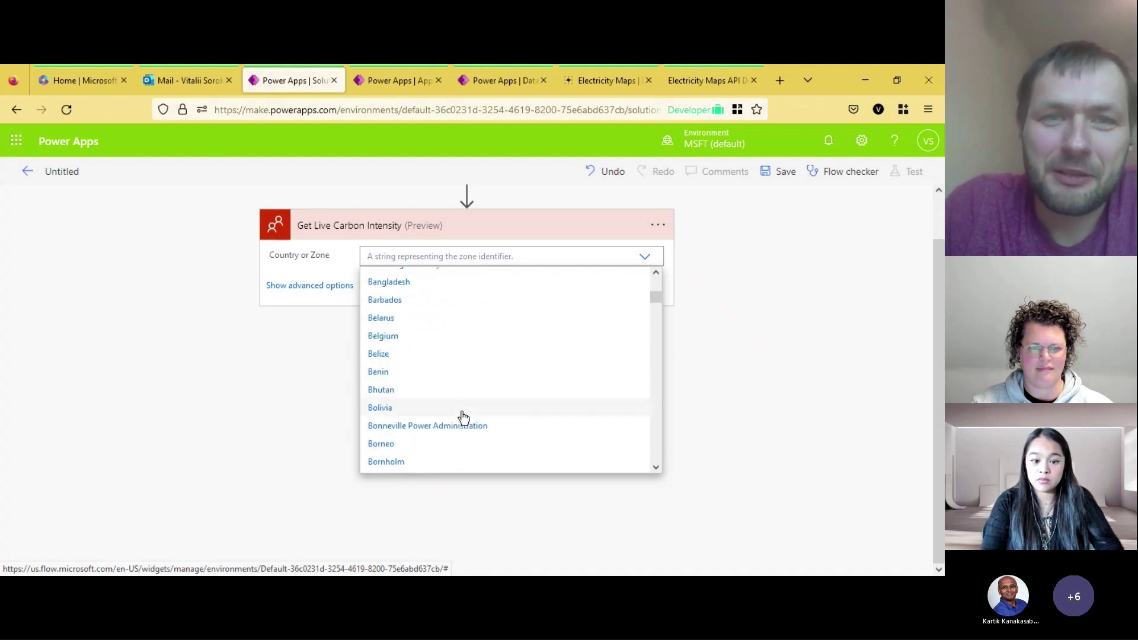
scroll(463, 418, "down", 3)
scroll(461, 418, "down", 12)
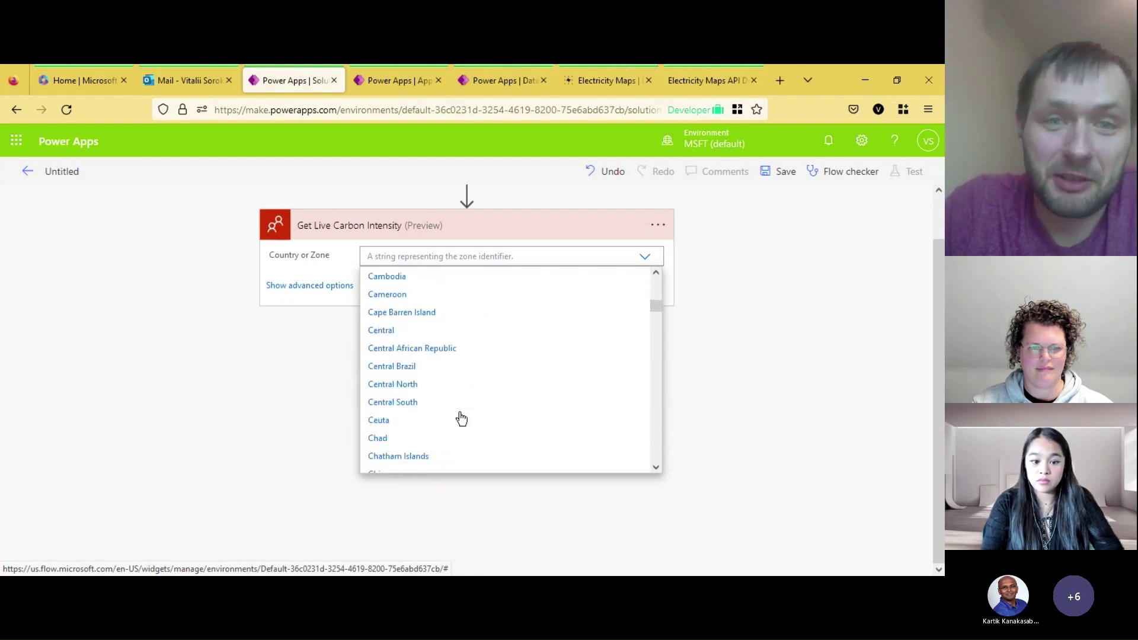
left_click_drag(656, 323, 652, 351)
scroll(592, 391, "down", 10)
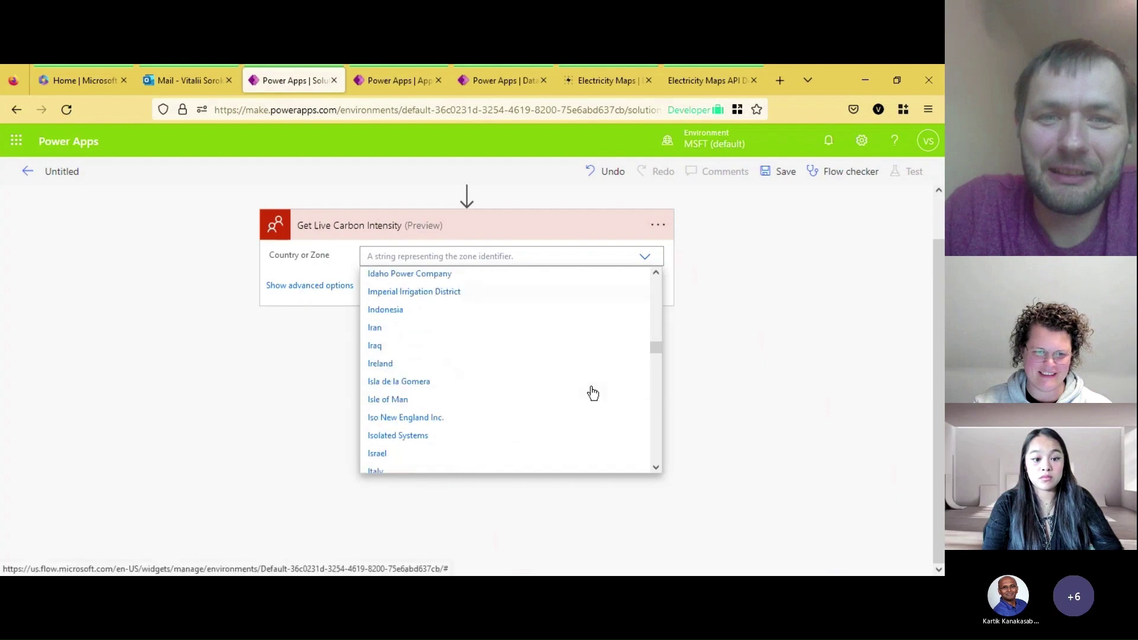
scroll(592, 391, "down", 9)
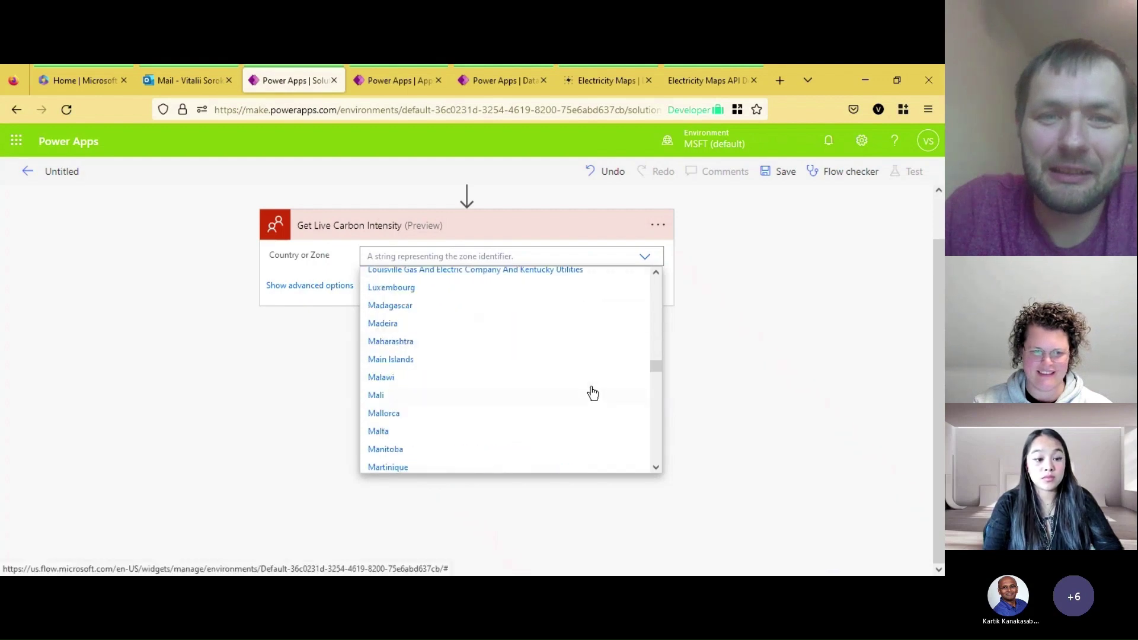
scroll(592, 391, "down", 6)
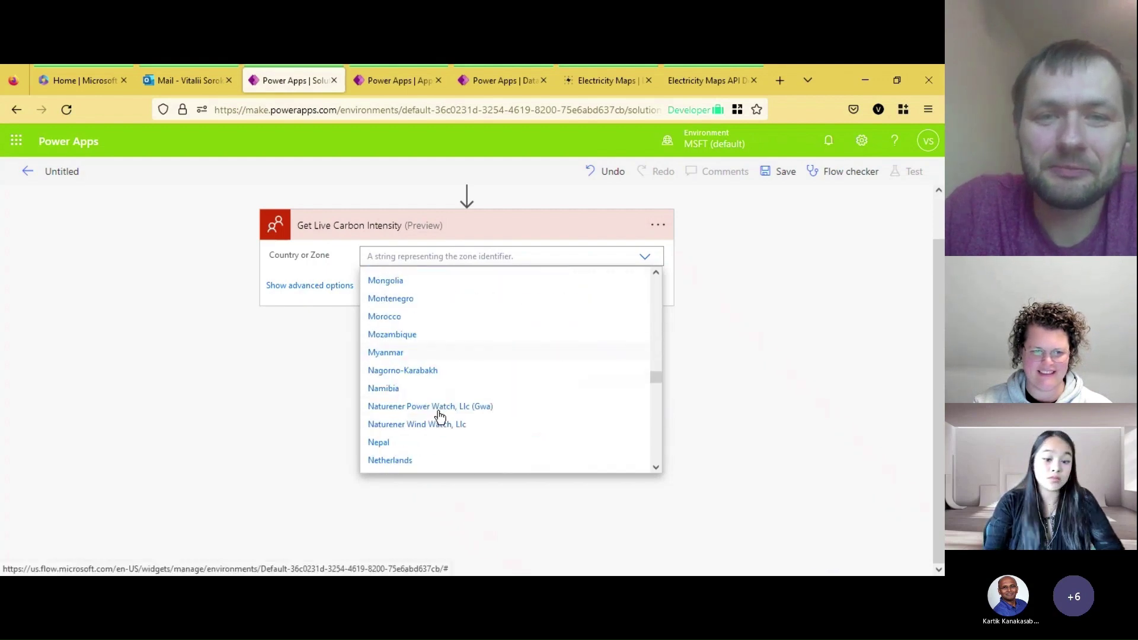
scroll(439, 416, "down", 1)
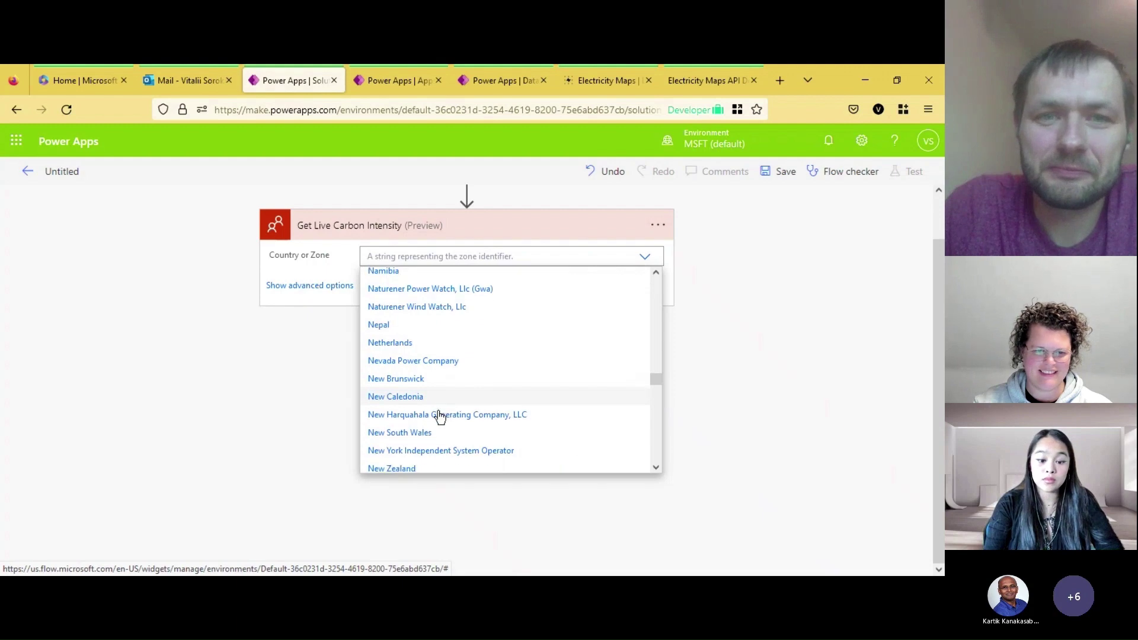
left_click(393, 341)
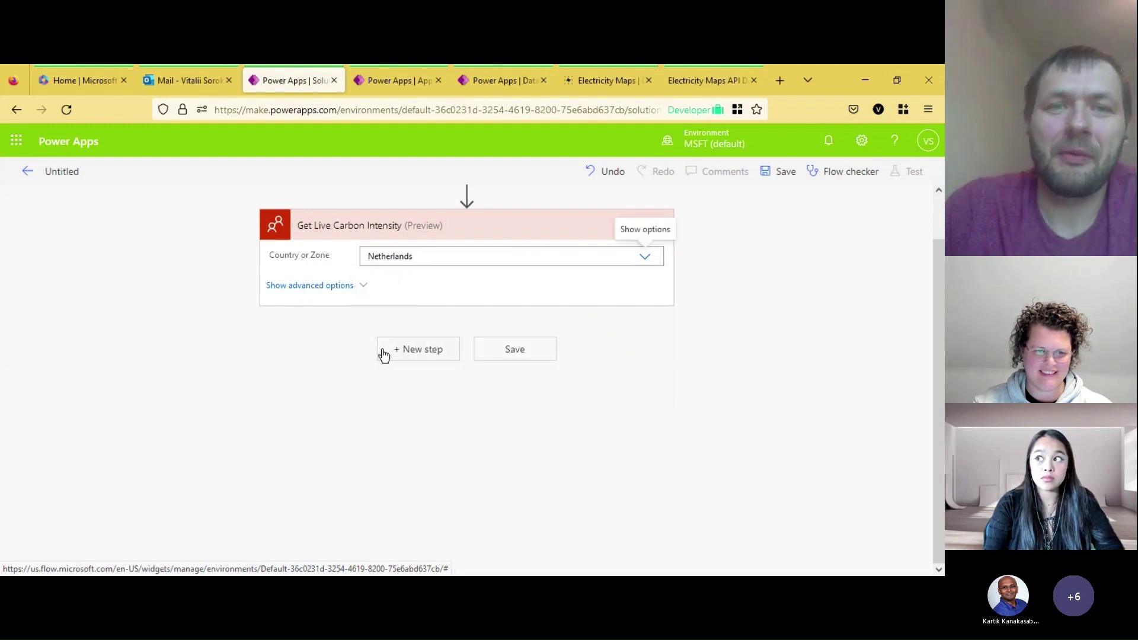
- Examine the advanced options of the Get Live Carbon Intensity action, including the Emission Factor Type choices, and collapse them again
left_click(356, 287)
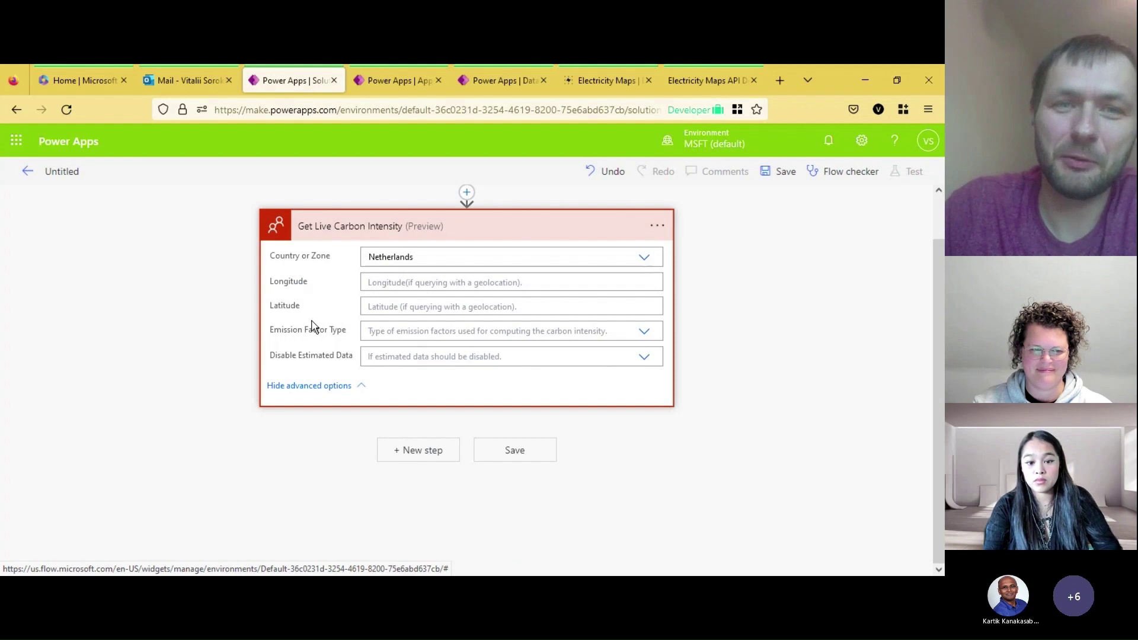
left_click(644, 332)
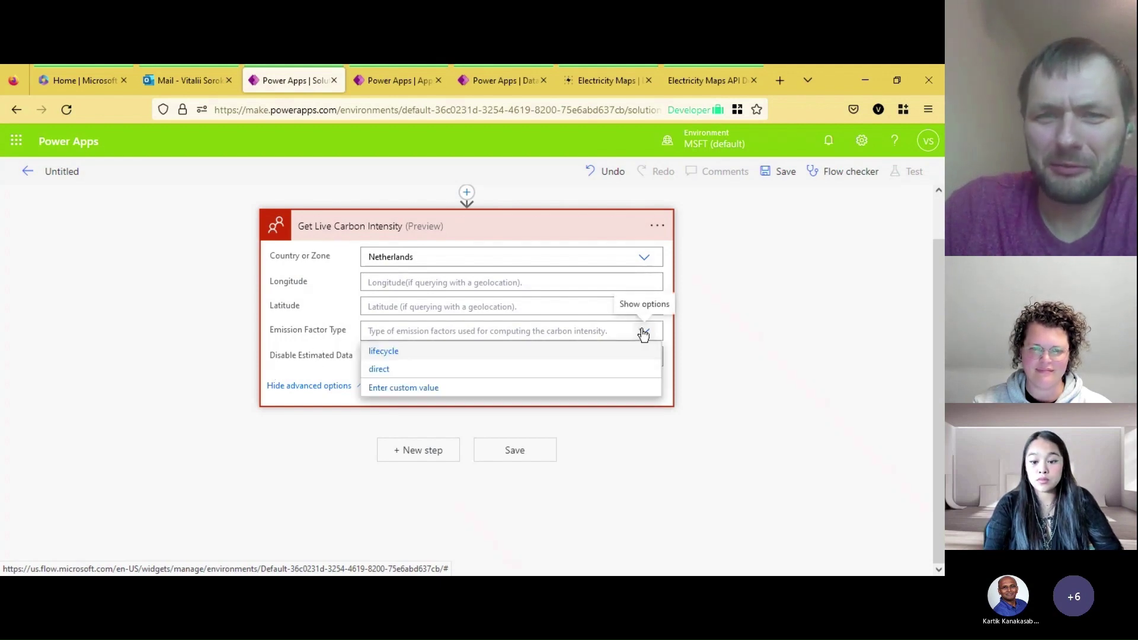
left_click(320, 320)
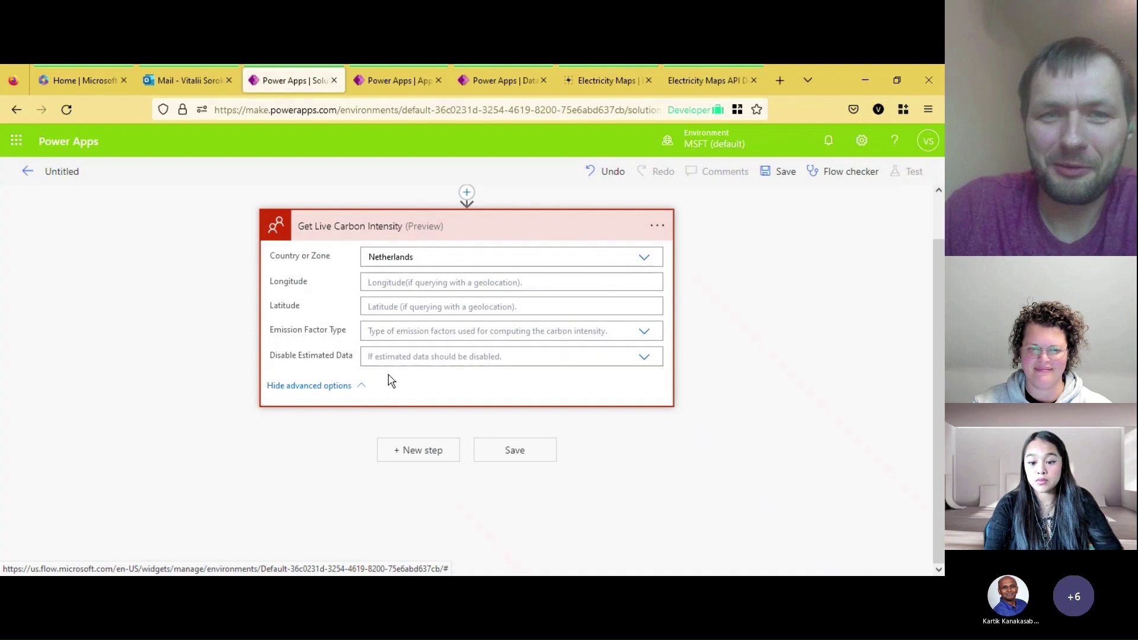
left_click(350, 386)
- Add a Condition control as a new step below the Get Live Carbon Intensity action
left_click(422, 353)
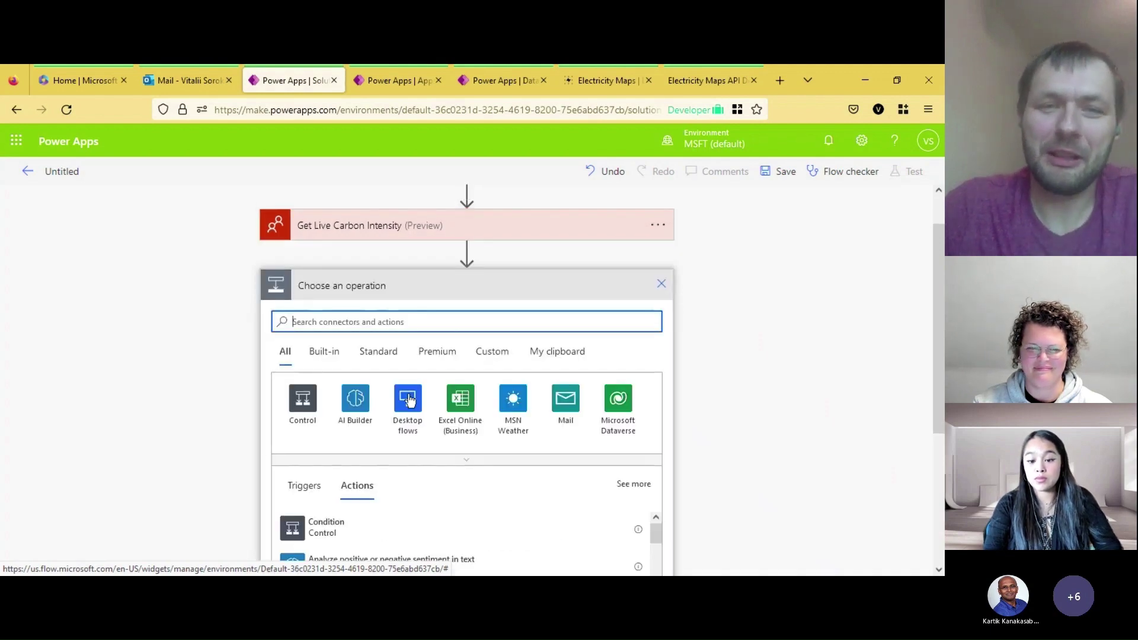
scroll(380, 438, "down", 1)
scroll(340, 478, "down", 2)
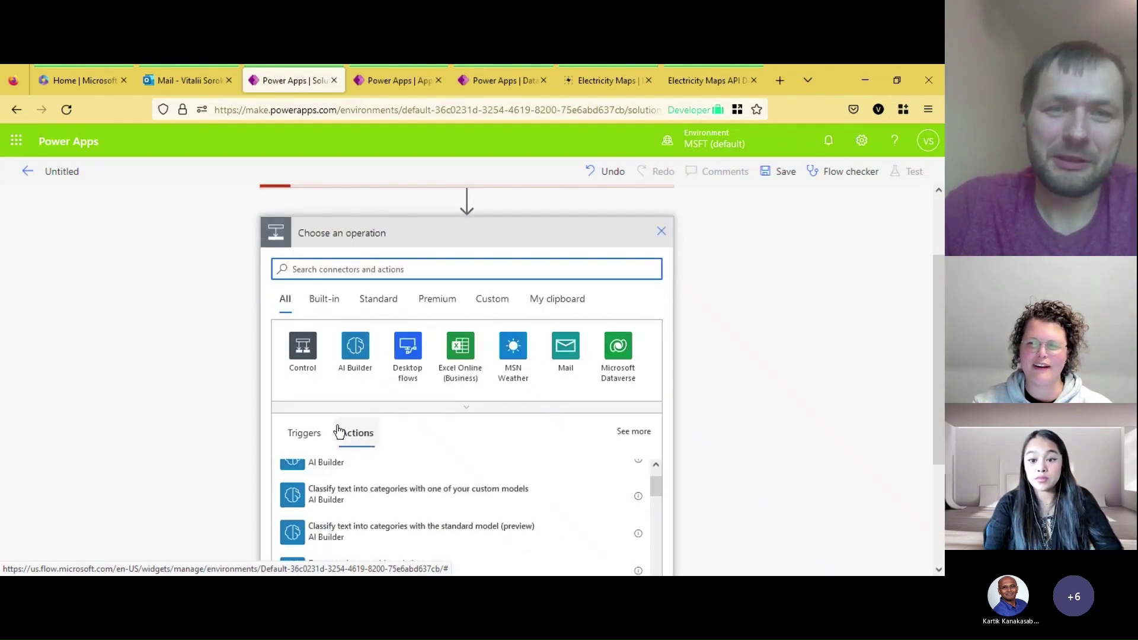
scroll(340, 435, "up", 2)
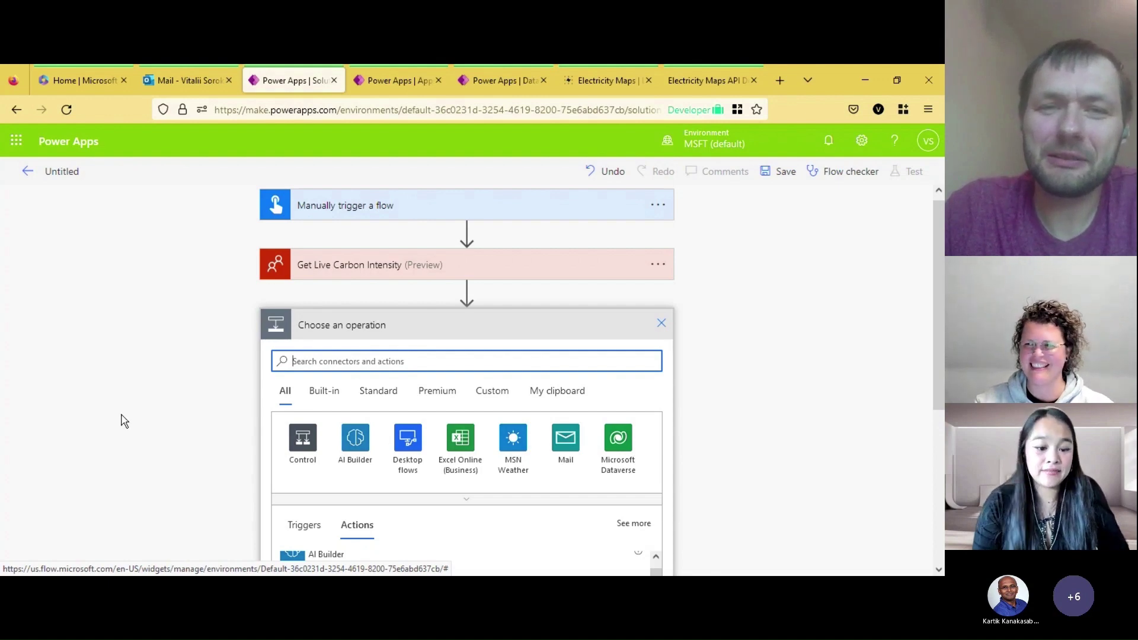
scroll(124, 421, "down", 2)
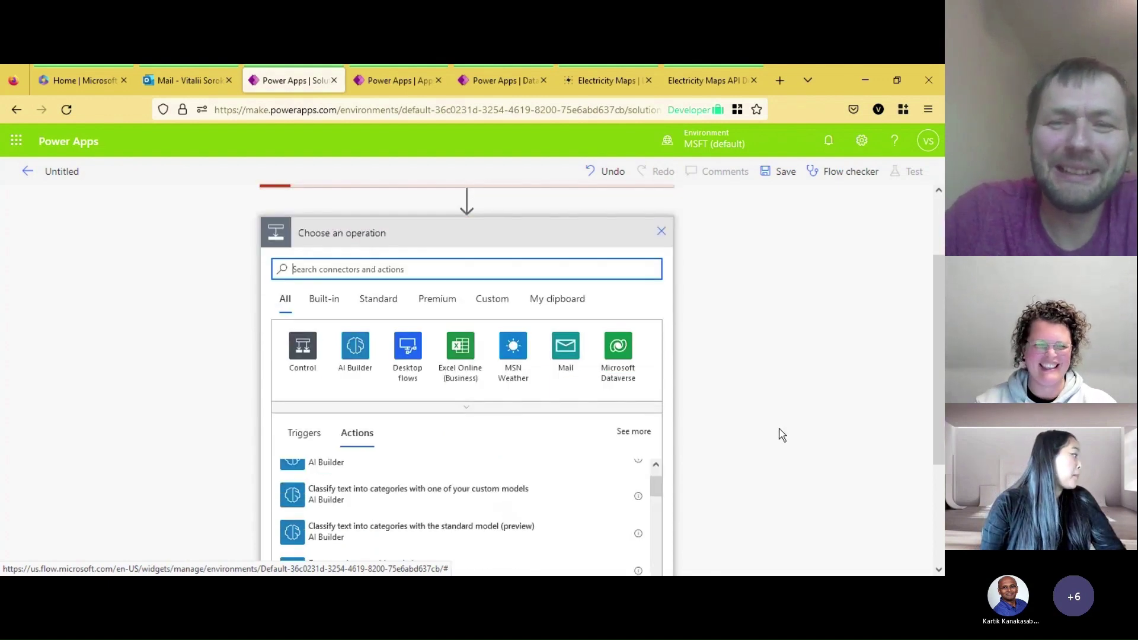
scroll(97, 399, "up", 1)
scroll(135, 401, "down", 1)
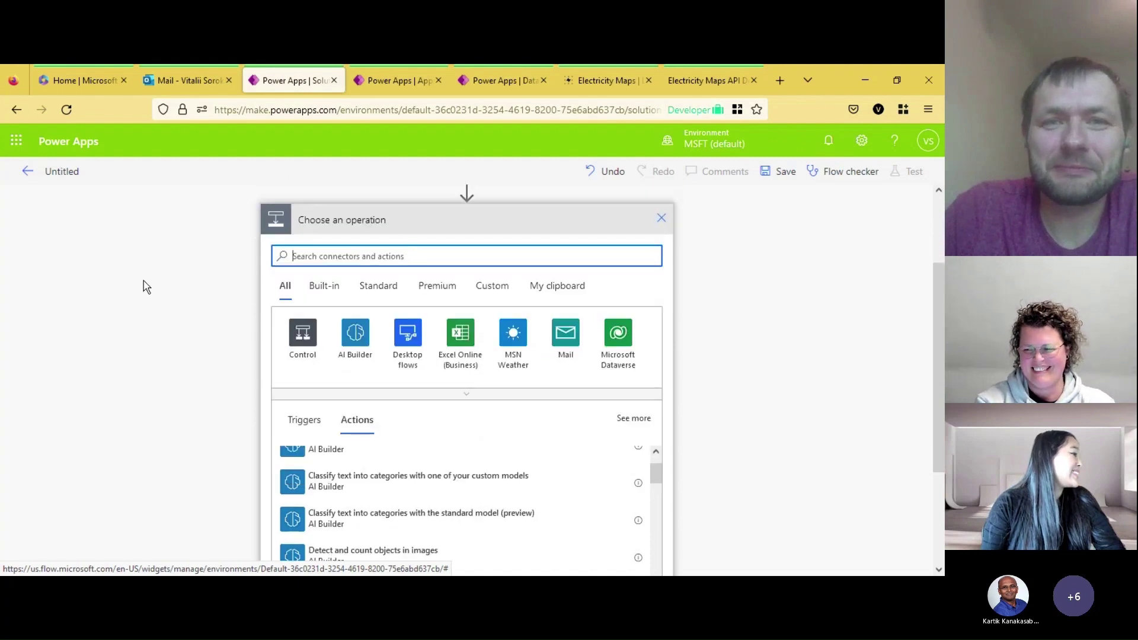
scroll(146, 287, "up", 1)
left_click(302, 398)
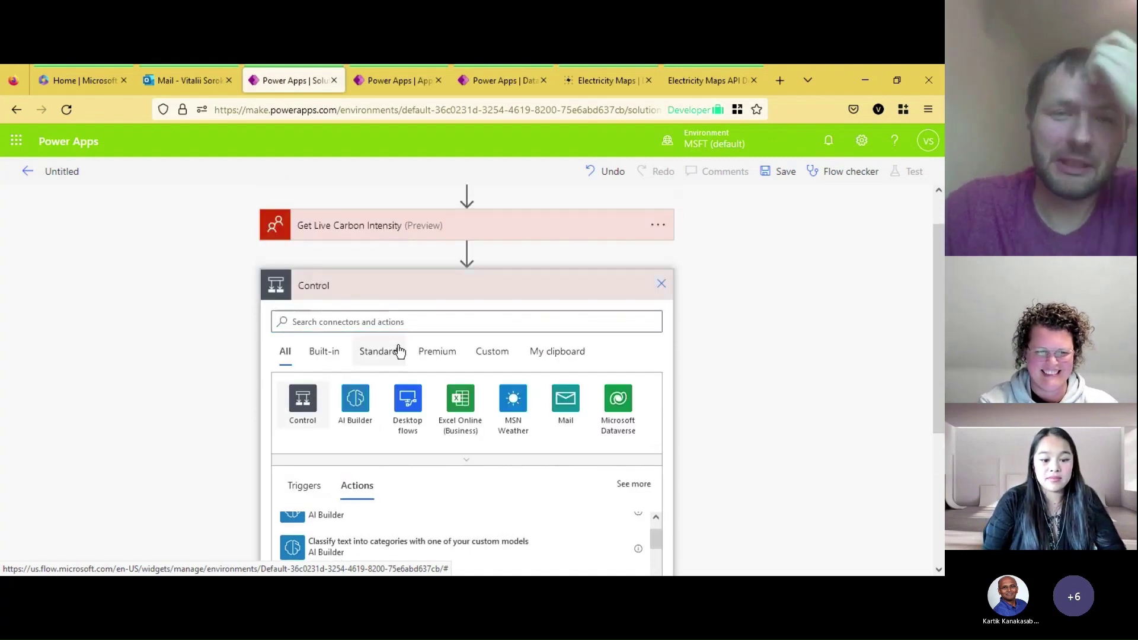
left_click(326, 407)
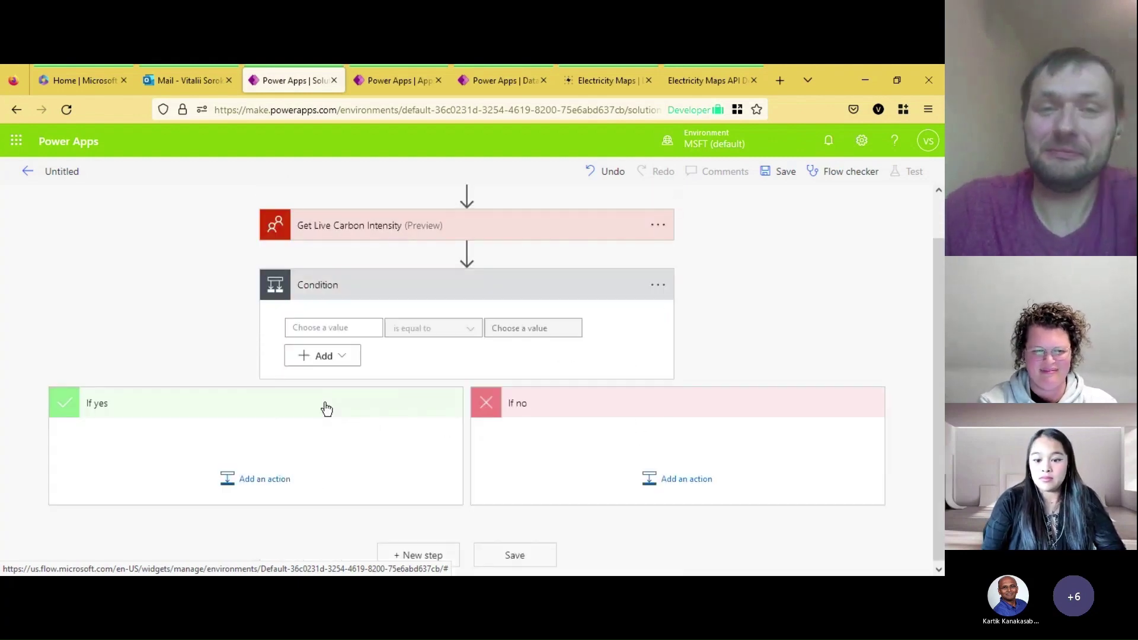
- Use the Carbon Intensity output of Get Live Carbon Intensity as the first value of the condition
left_click(365, 330)
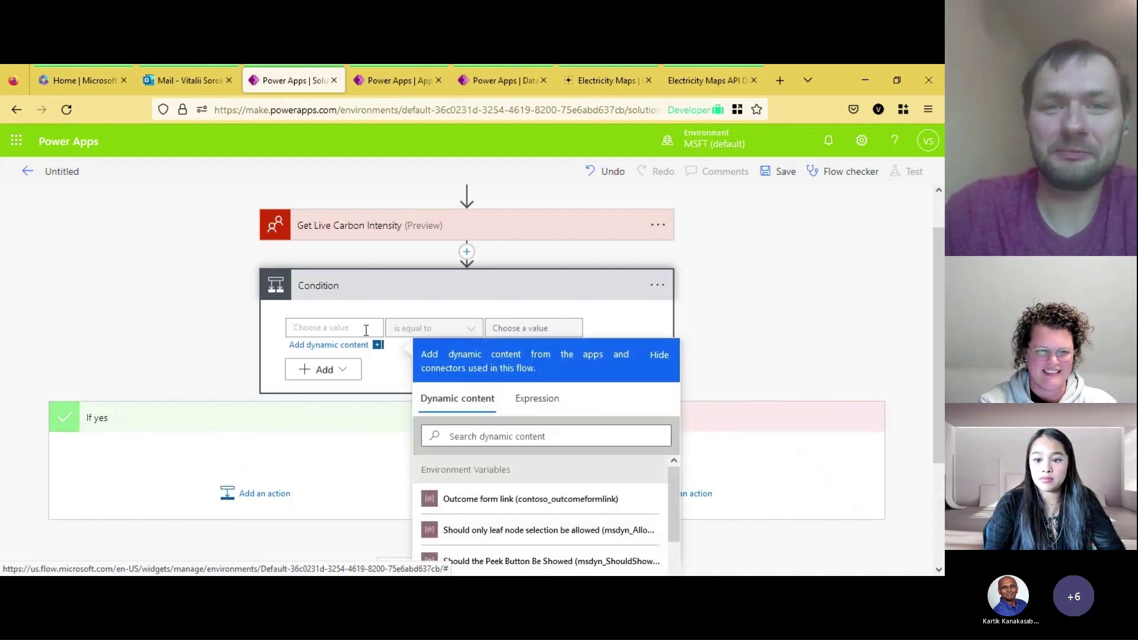
scroll(859, 315, "down", 1)
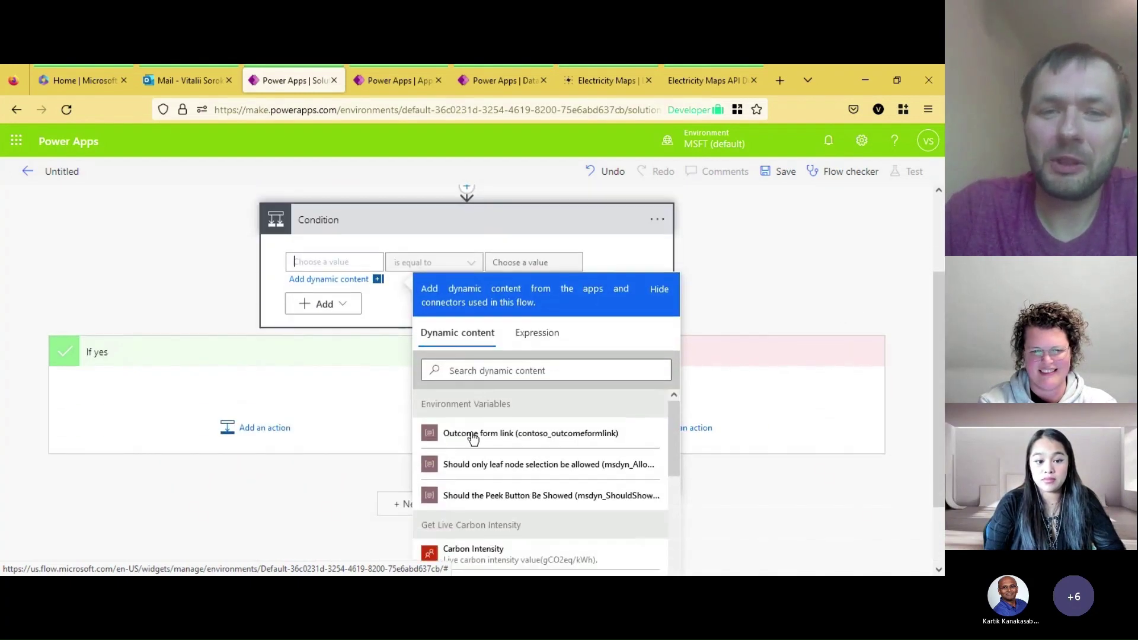
scroll(519, 489, "down", 2)
scroll(520, 489, "down", 1)
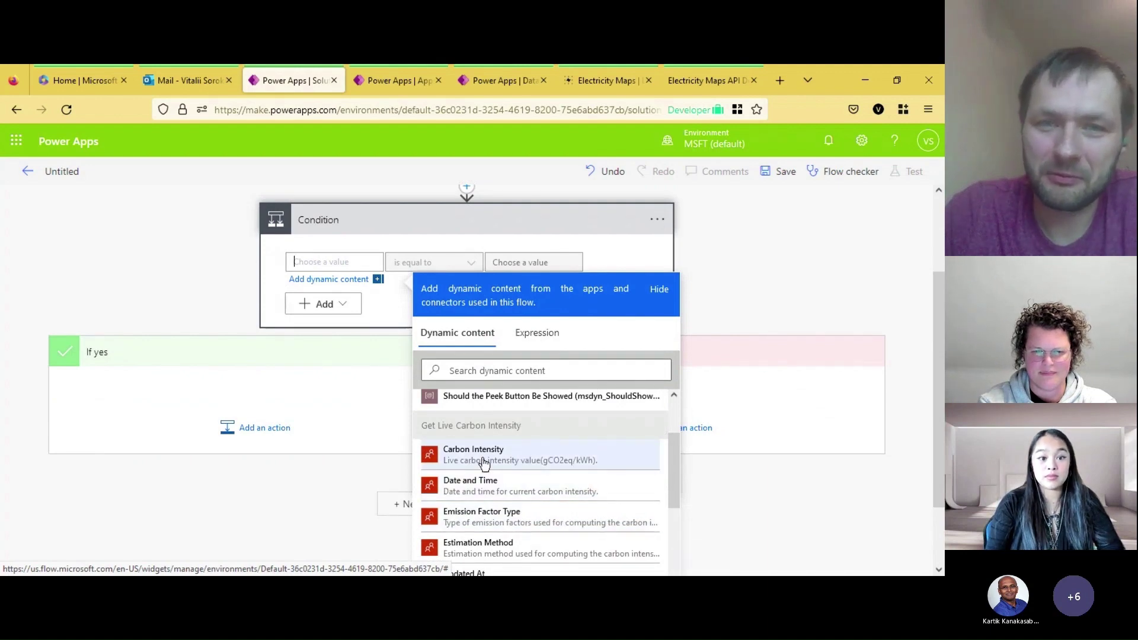
left_click(478, 457)
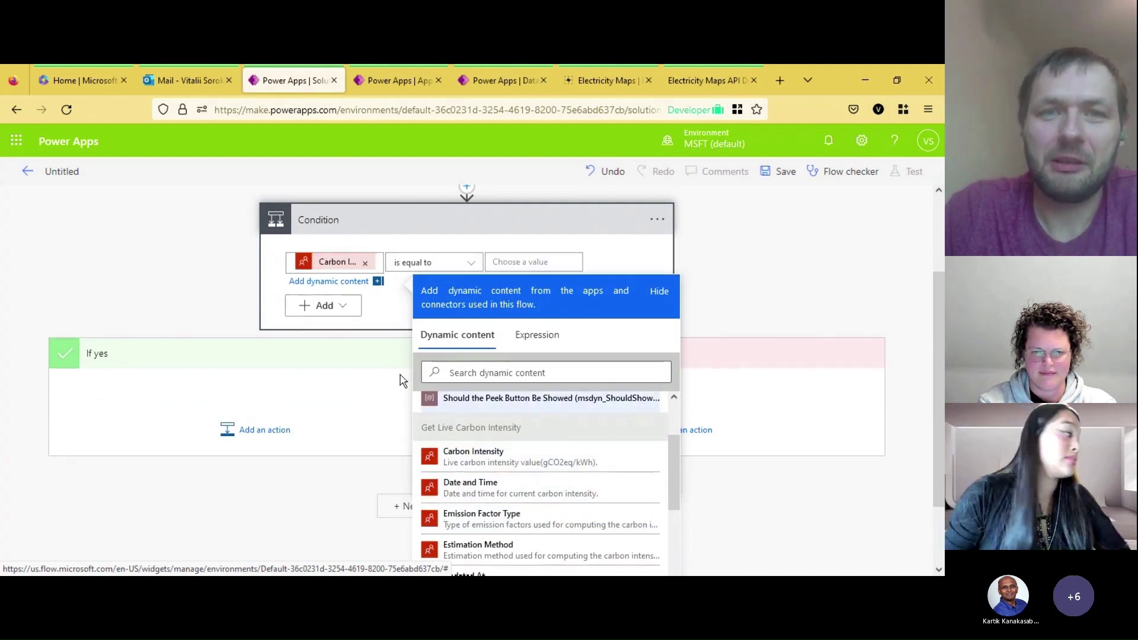
left_click(393, 317)
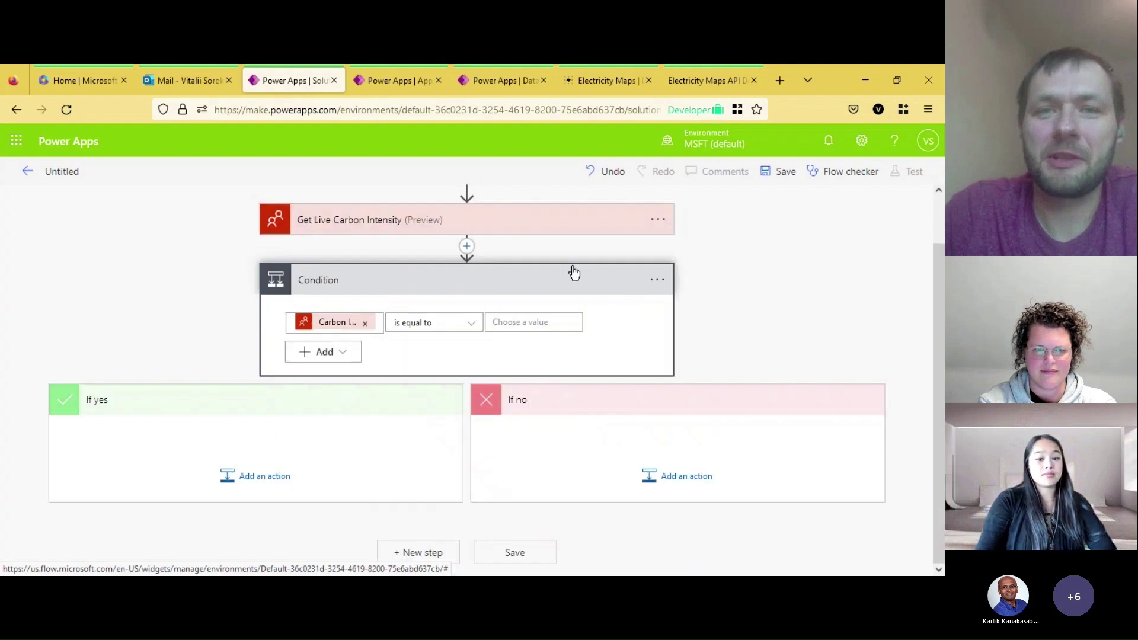
- Set the condition's comparison to "is greater than" with the value 600
left_click(468, 329)
left_click(437, 395)
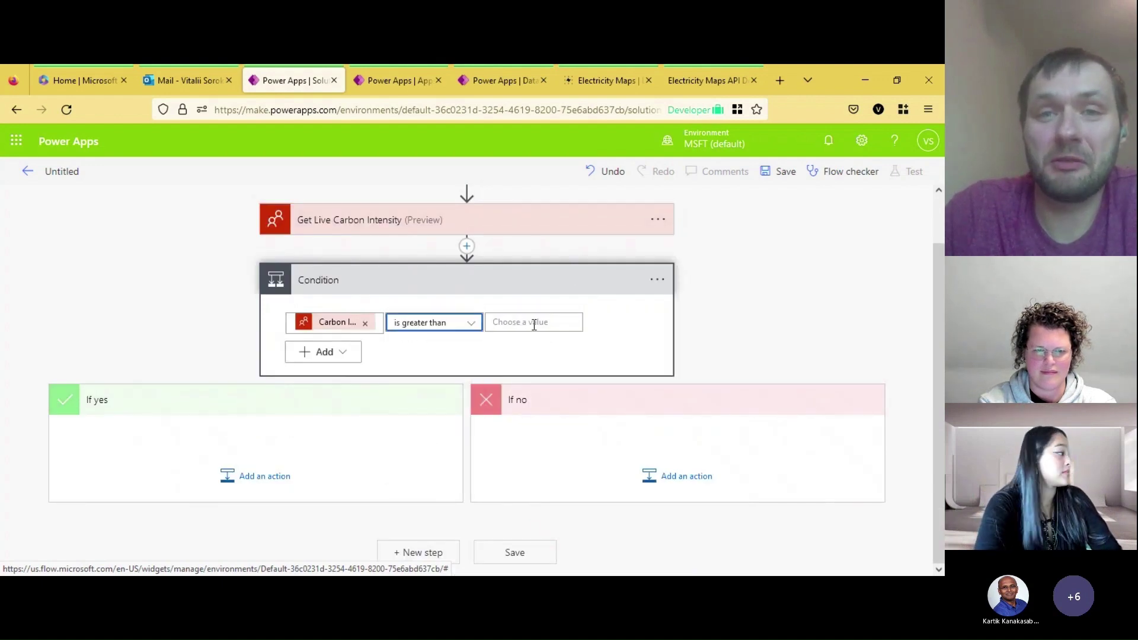
left_click(534, 325)
type("60")
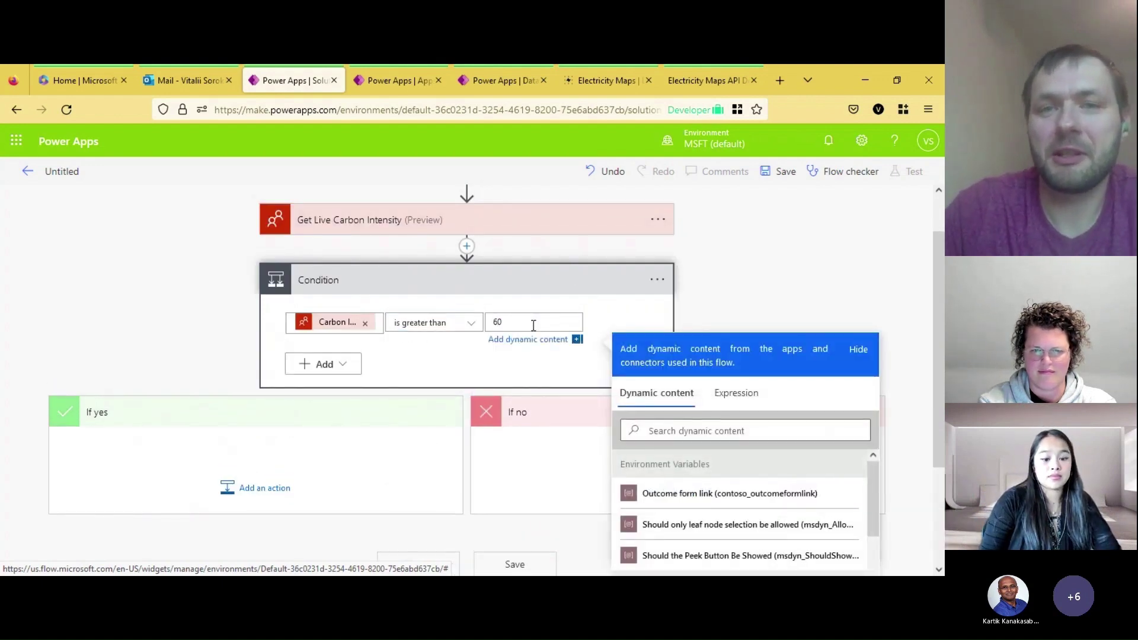
type("0")
left_click(418, 364)
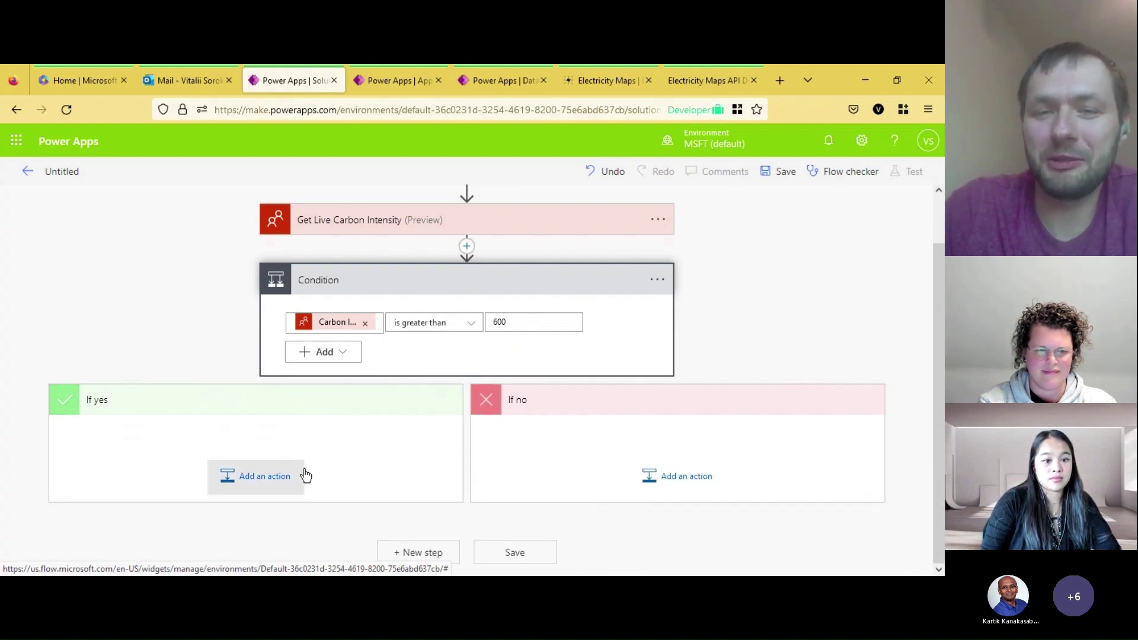
- Search for "notif" in the condition's If no branch and add the "Send me an email notification" action
left_click(667, 478)
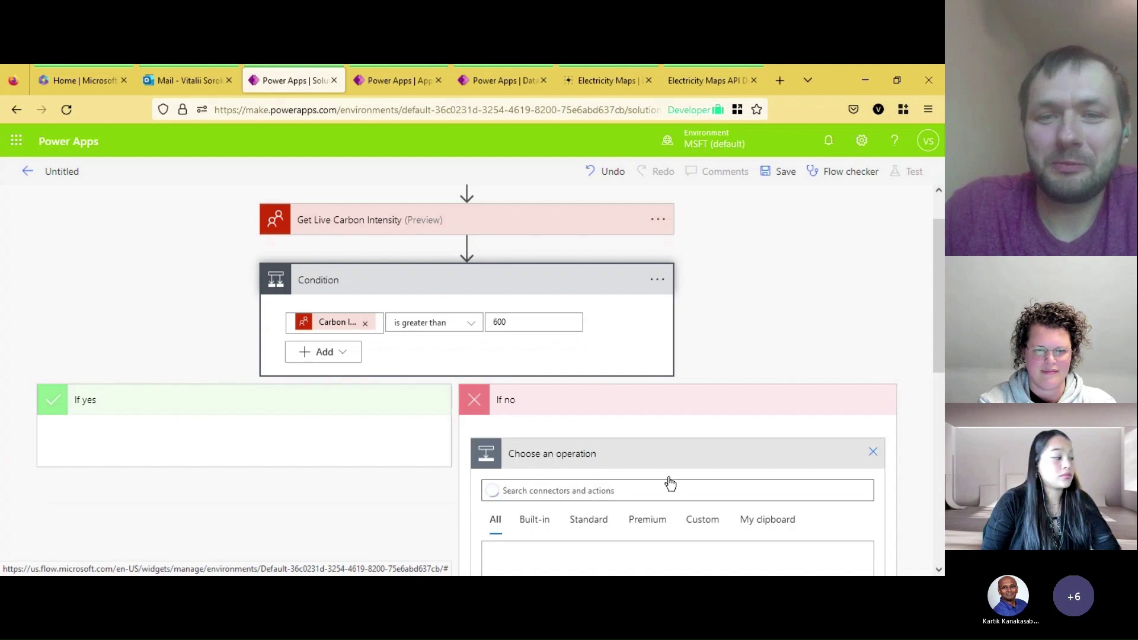
type("notig")
key("BackSpace")
type("f")
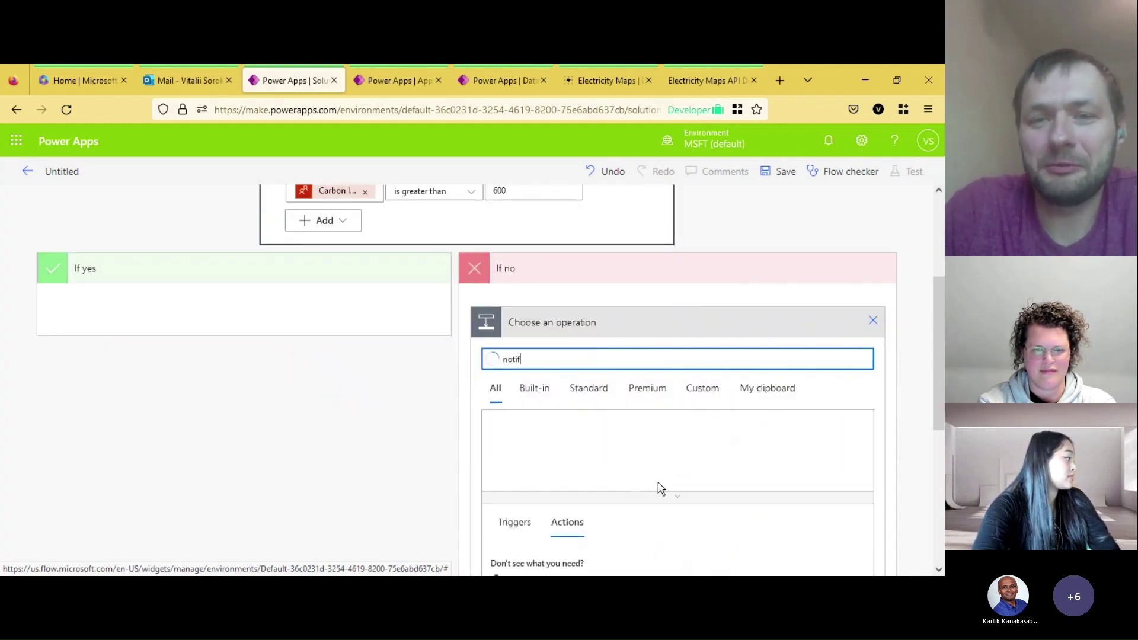
scroll(533, 498, "down", 1)
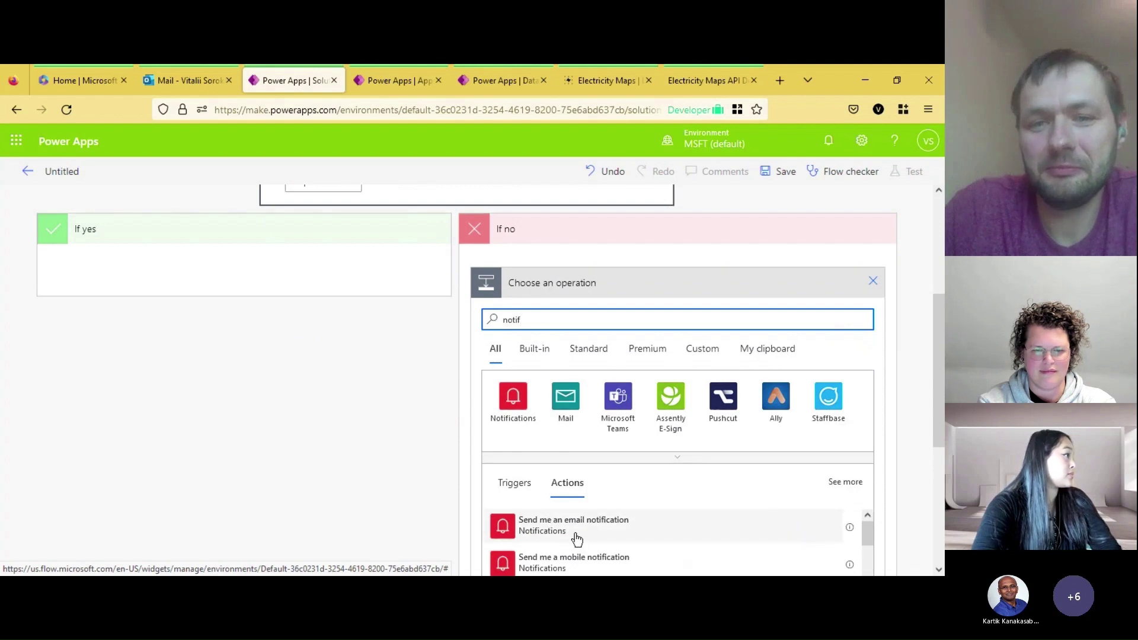
left_click(574, 534)
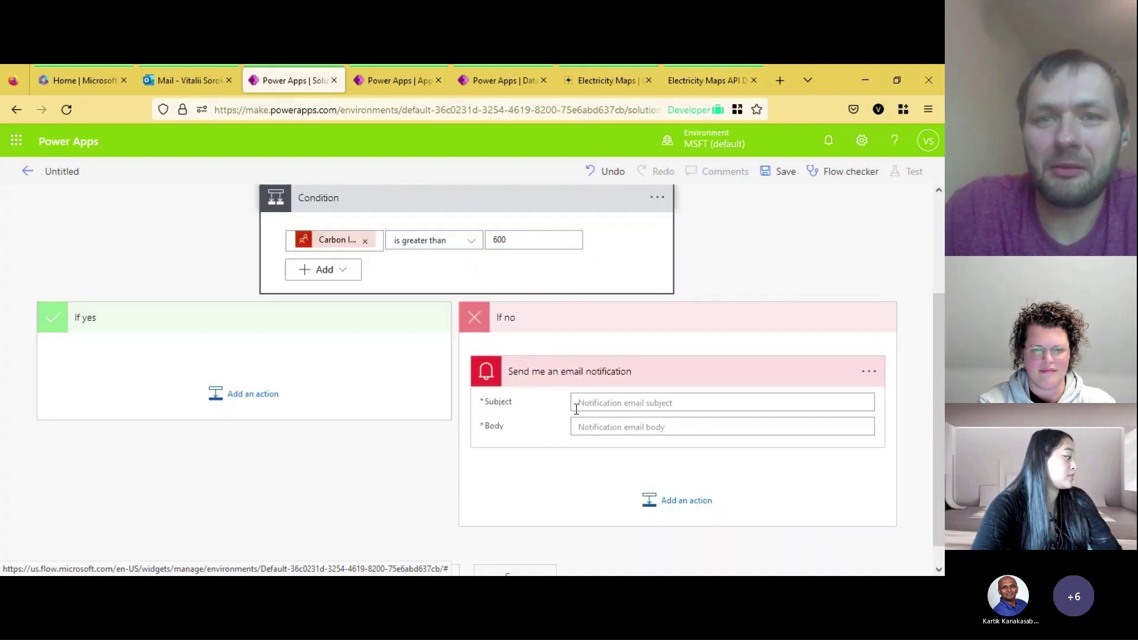
- Fill in the If no branch's email notification with the subject "High level CO2" and the body "Unplug you EV"
left_click(594, 403)
type("High lev")
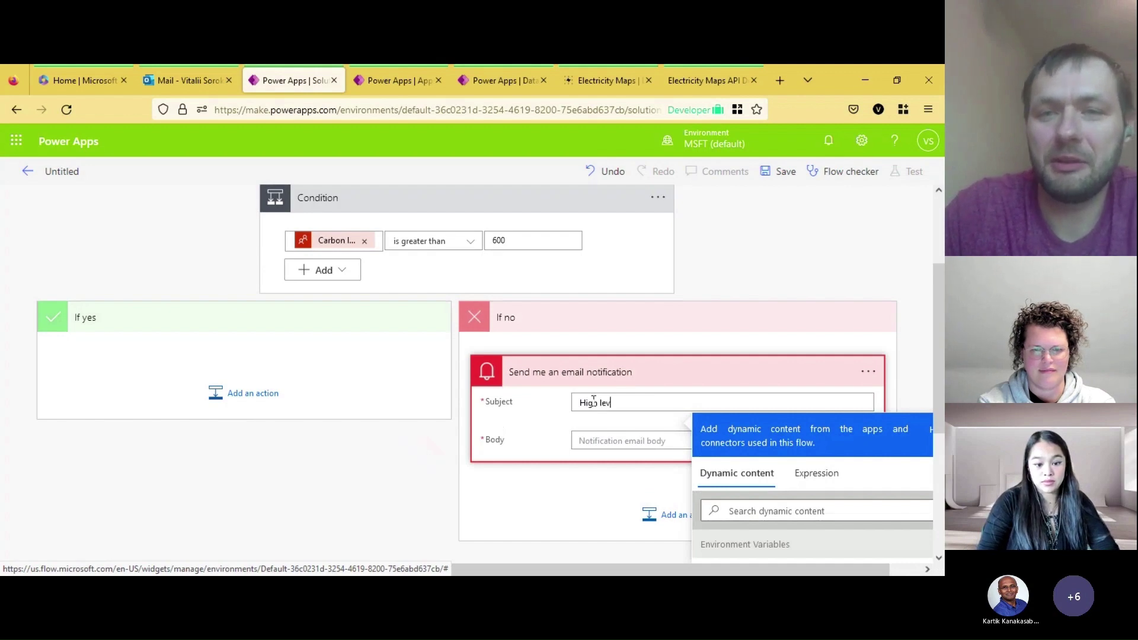
type("el CO2")
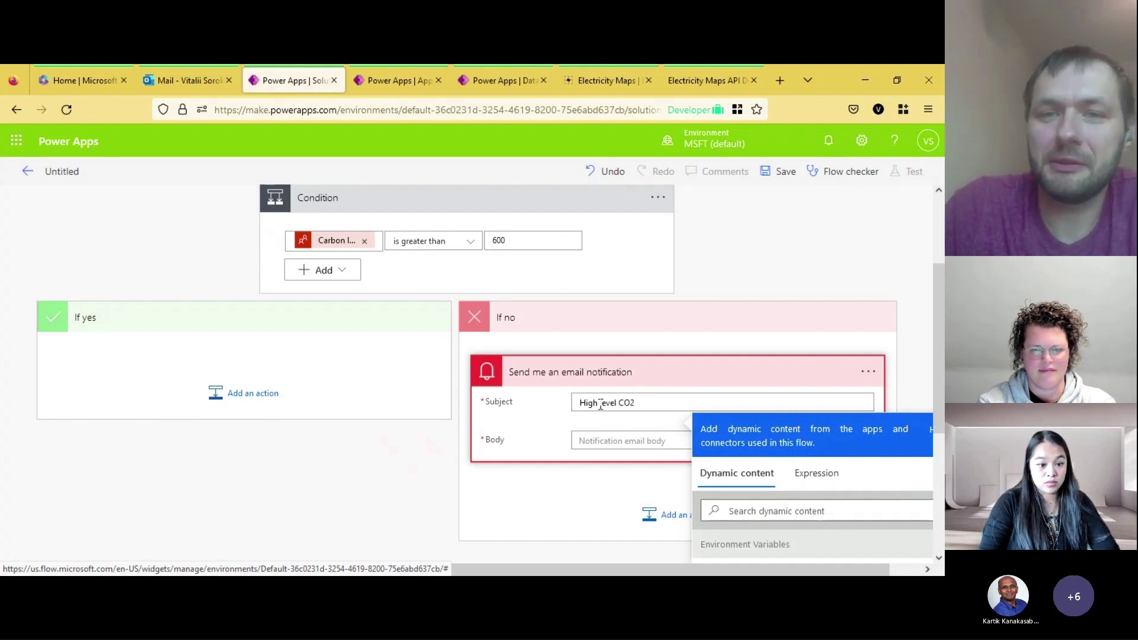
left_click(605, 441)
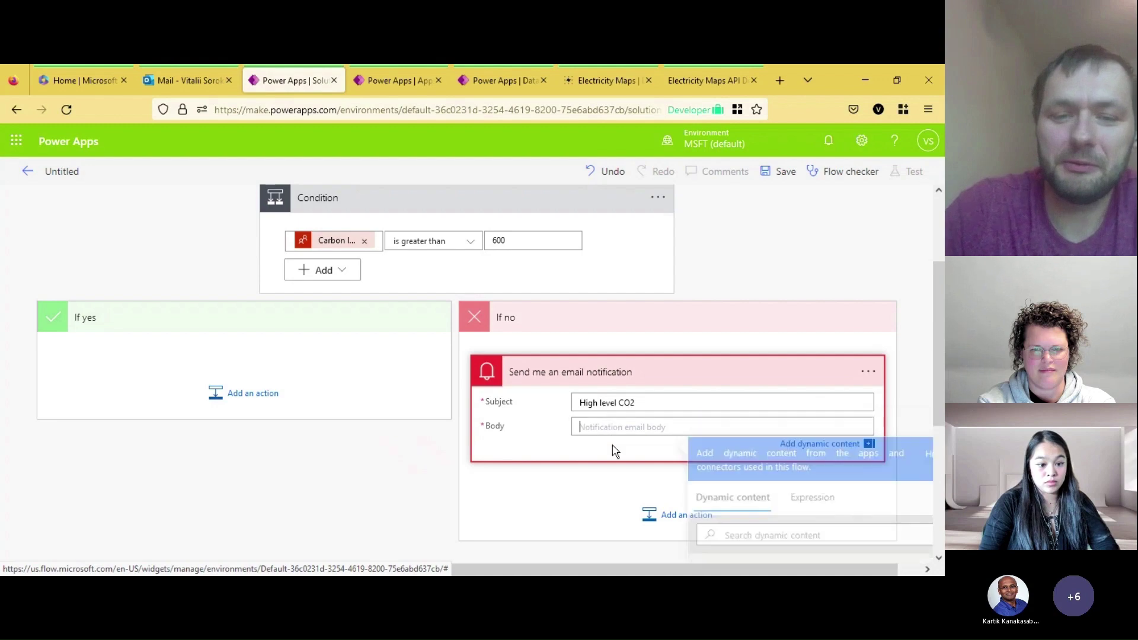
type("Unplug")
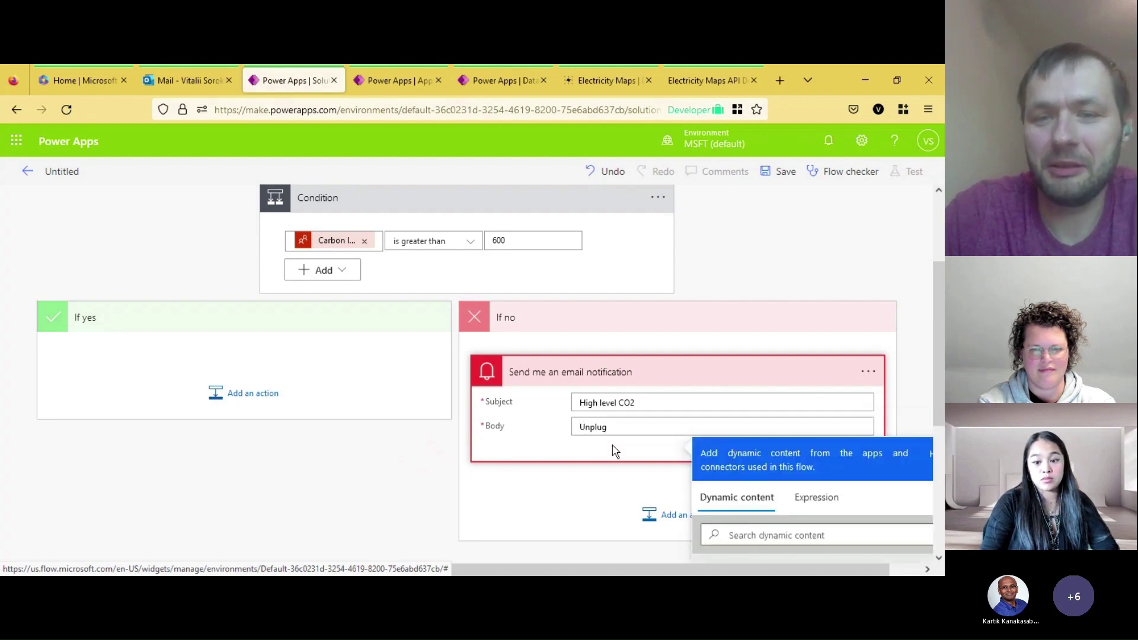
type(" you EV")
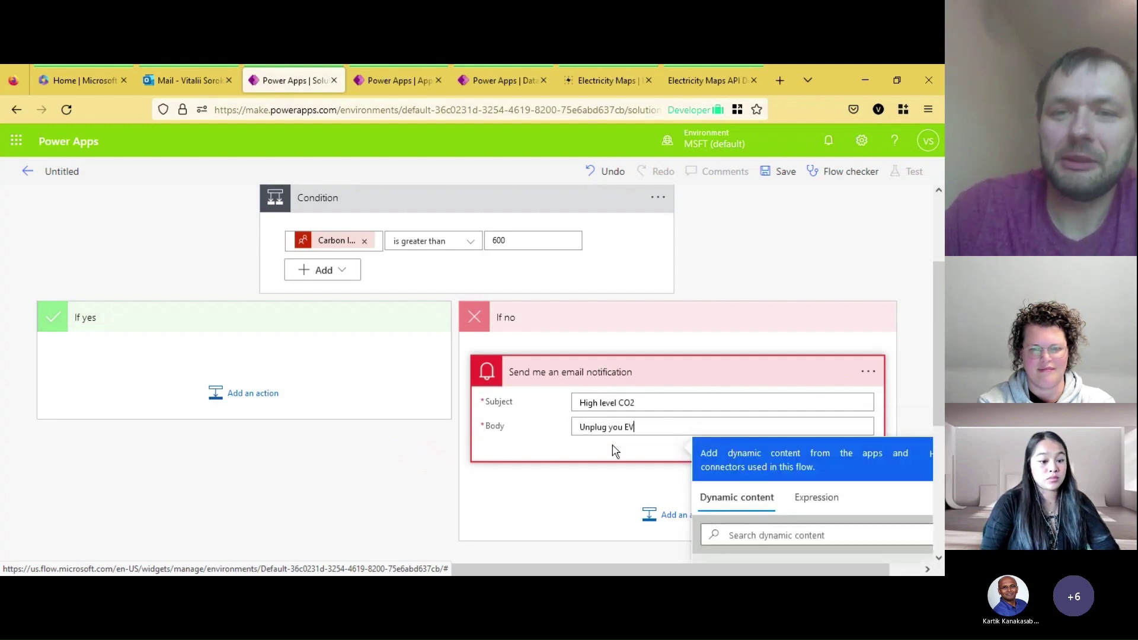
- Search for "notifi" in the condition's If yes branch and add the "Send me an email notification" action
left_click(307, 396)
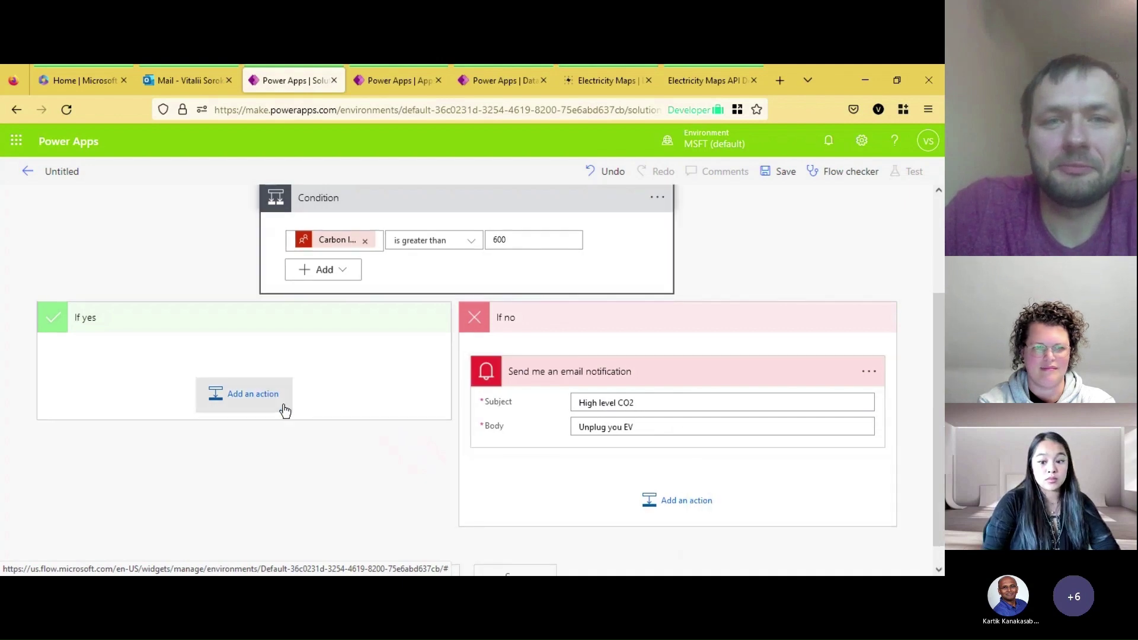
left_click(391, 388)
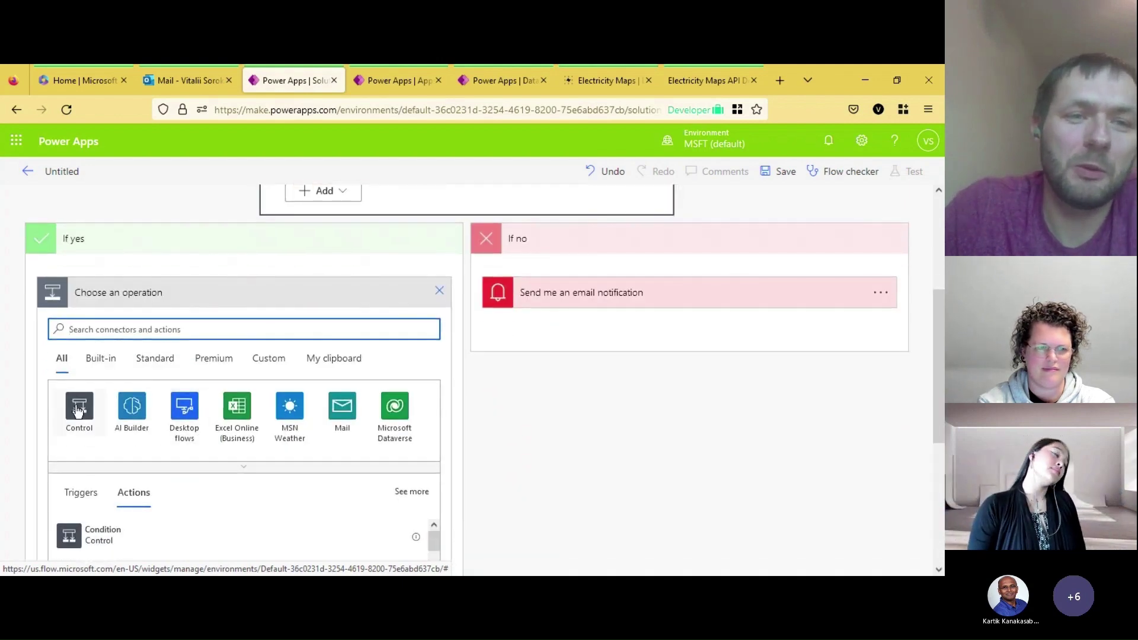
type("notifi")
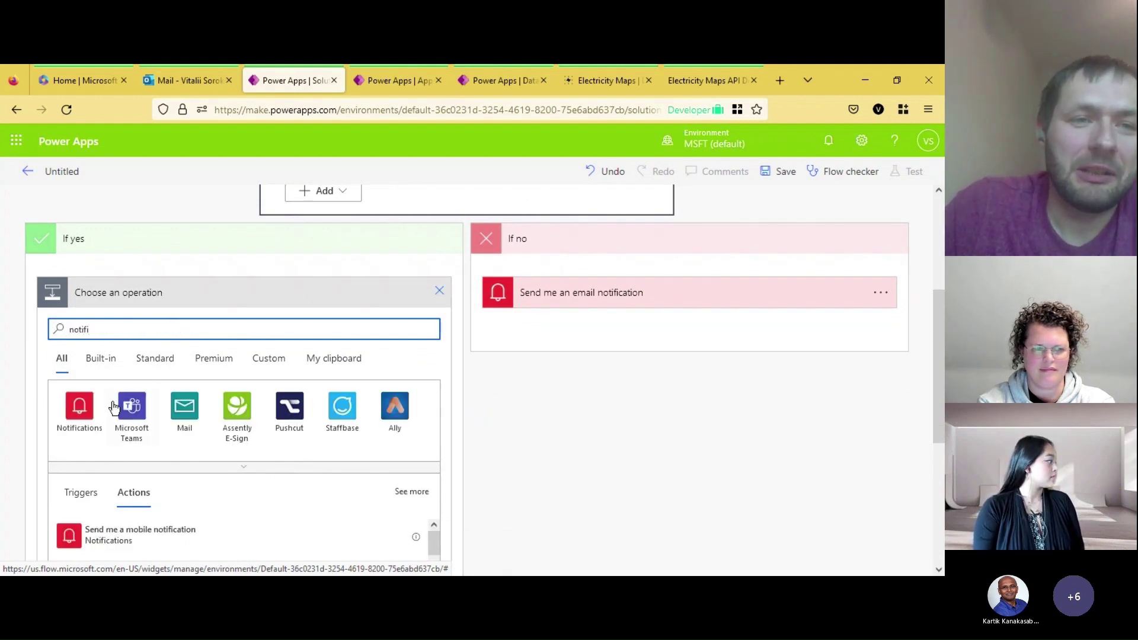
scroll(172, 541, "down", 1)
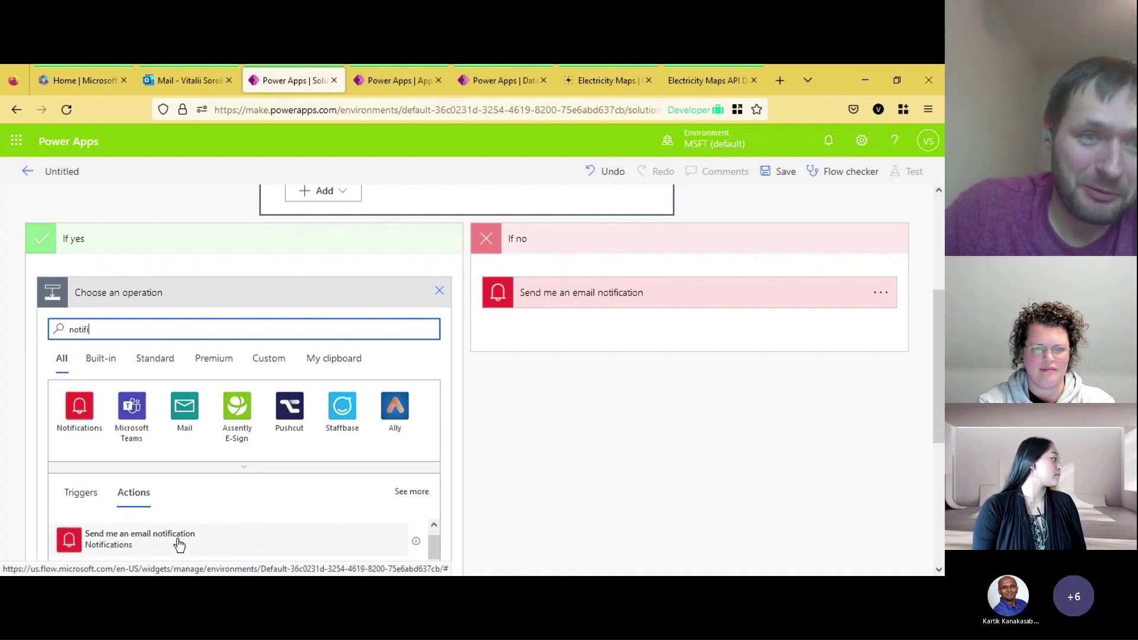
left_click(179, 544)
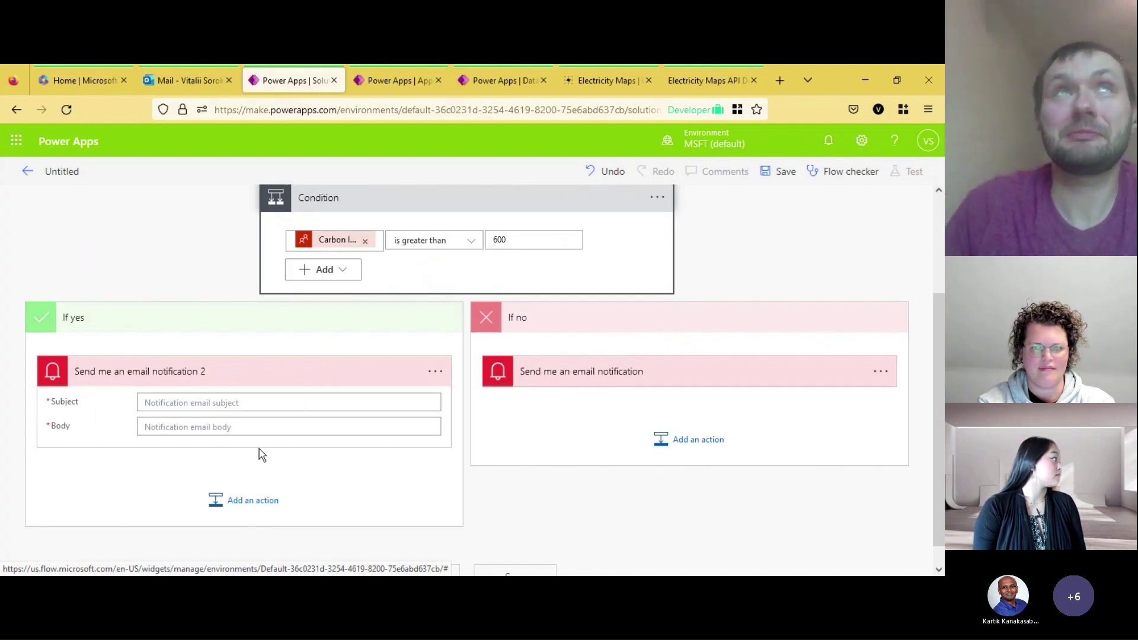
- Fill in the If yes branch's email notification with the subject "Low" and the body "Charge now"
left_click(245, 403)
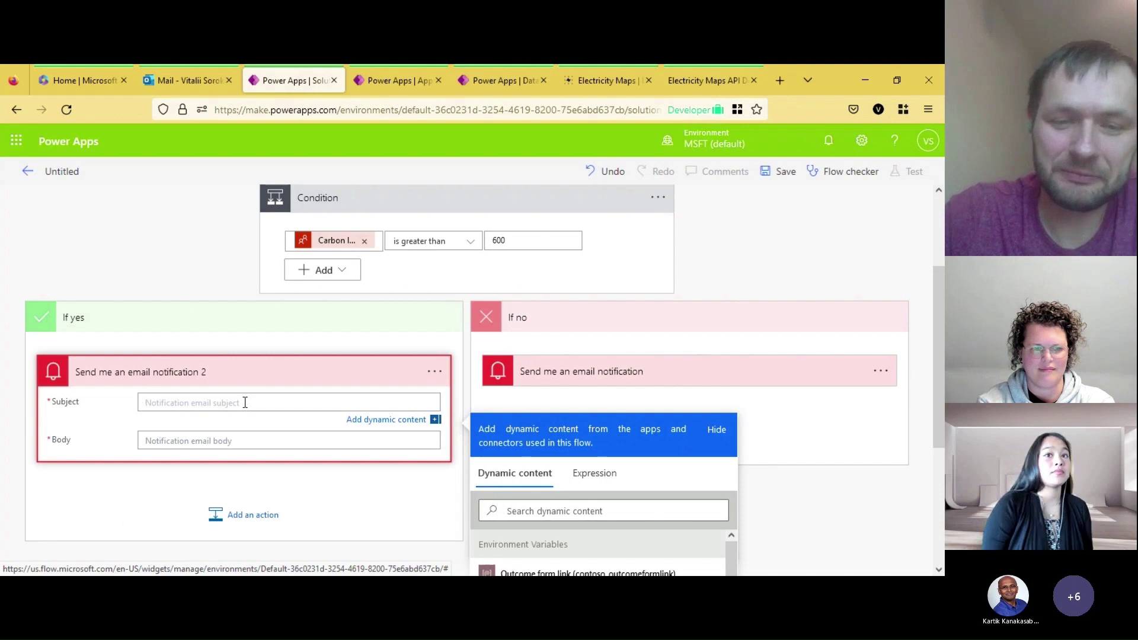
type("Low")
left_click(246, 442)
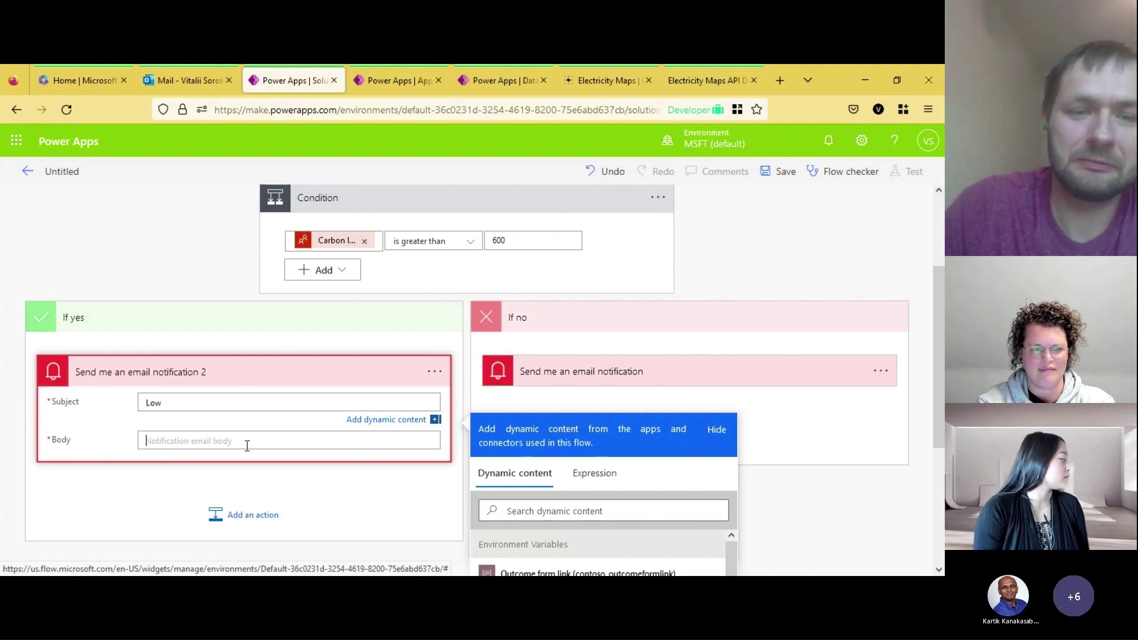
type("Charge now")
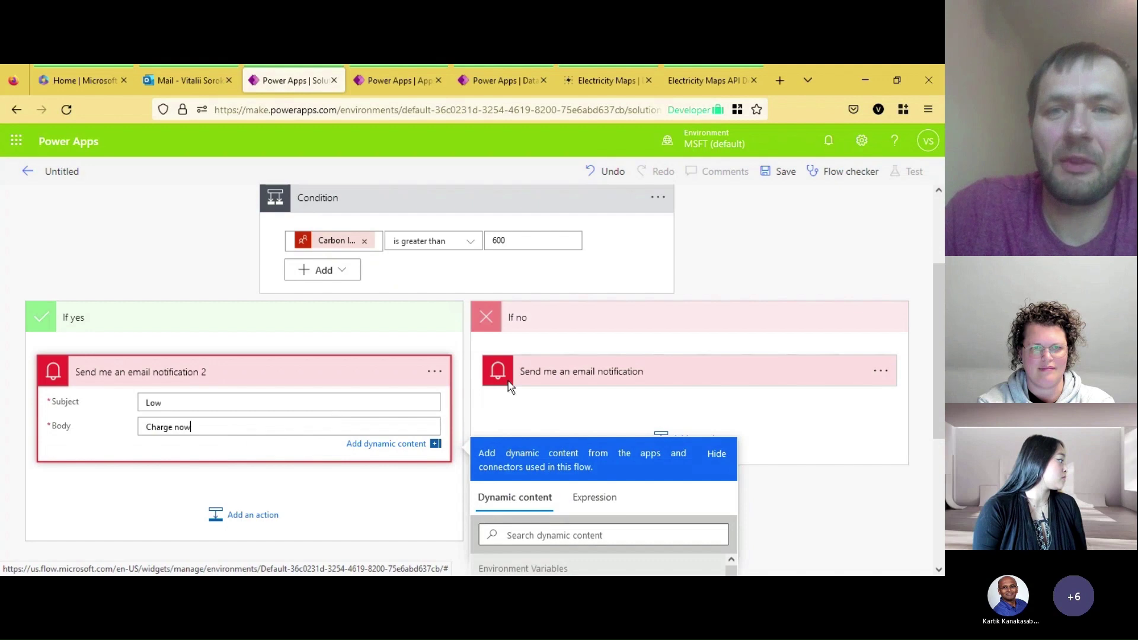
- Save the flow with its condition and both email notification actions
left_click(784, 171)
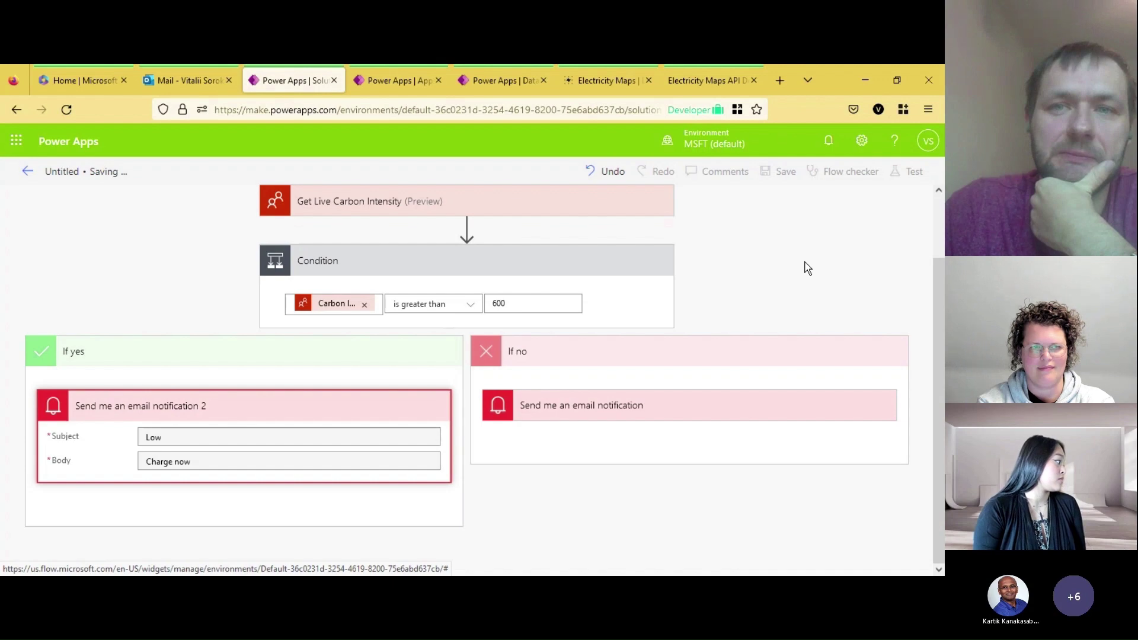
scroll(859, 255, "up", 1)
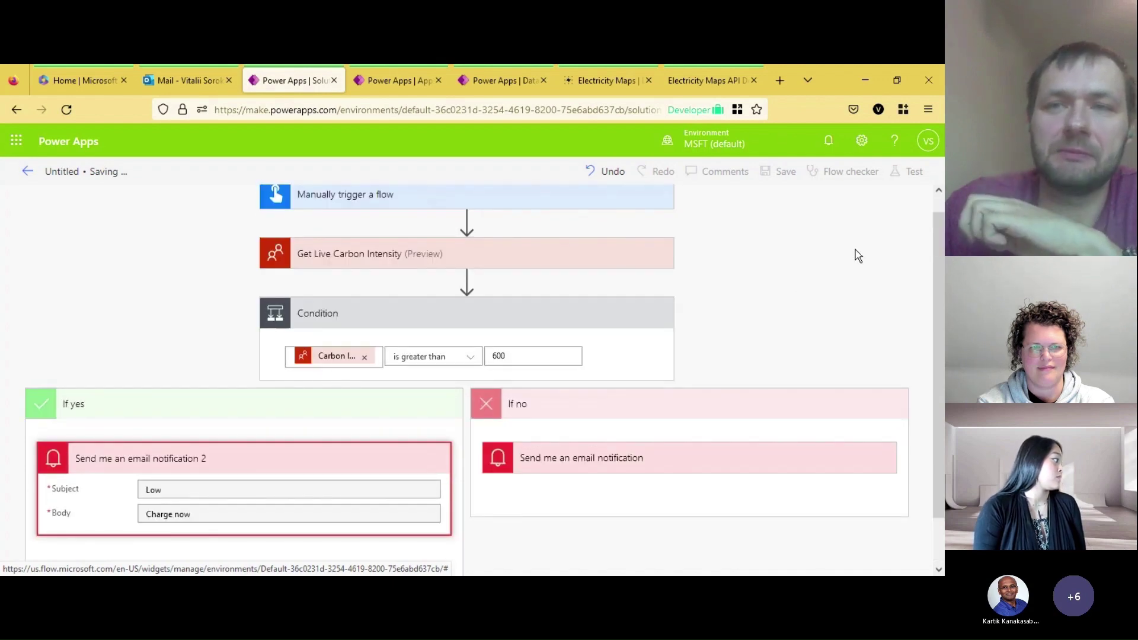
scroll(853, 261, "up", 1)
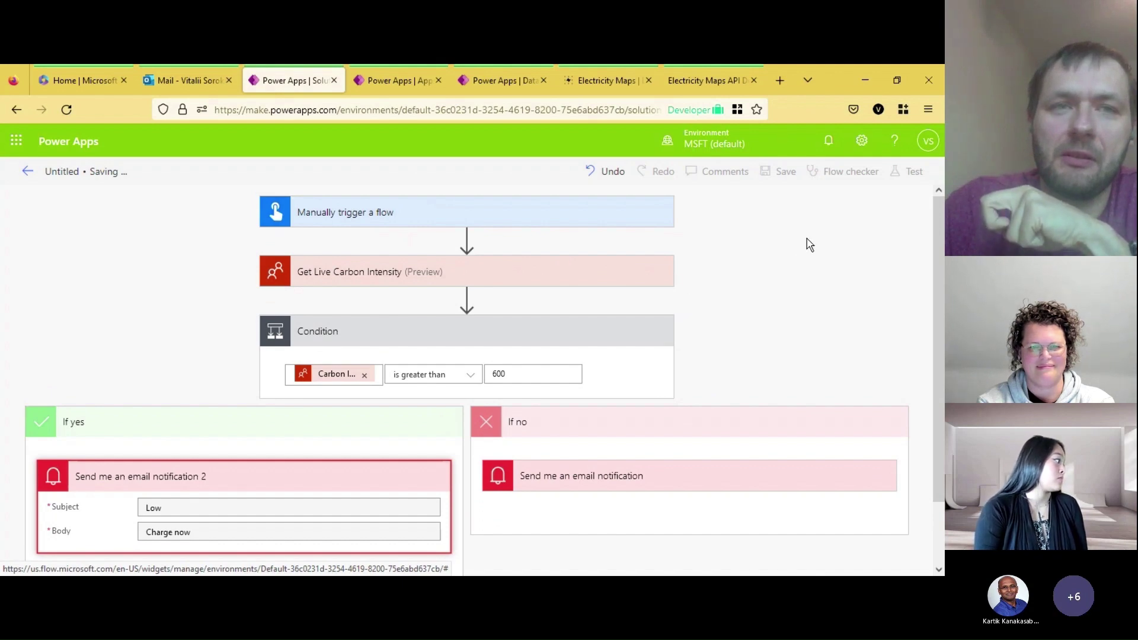
- Start a manual test run of the saved flow using its existing connections
left_click(907, 171)
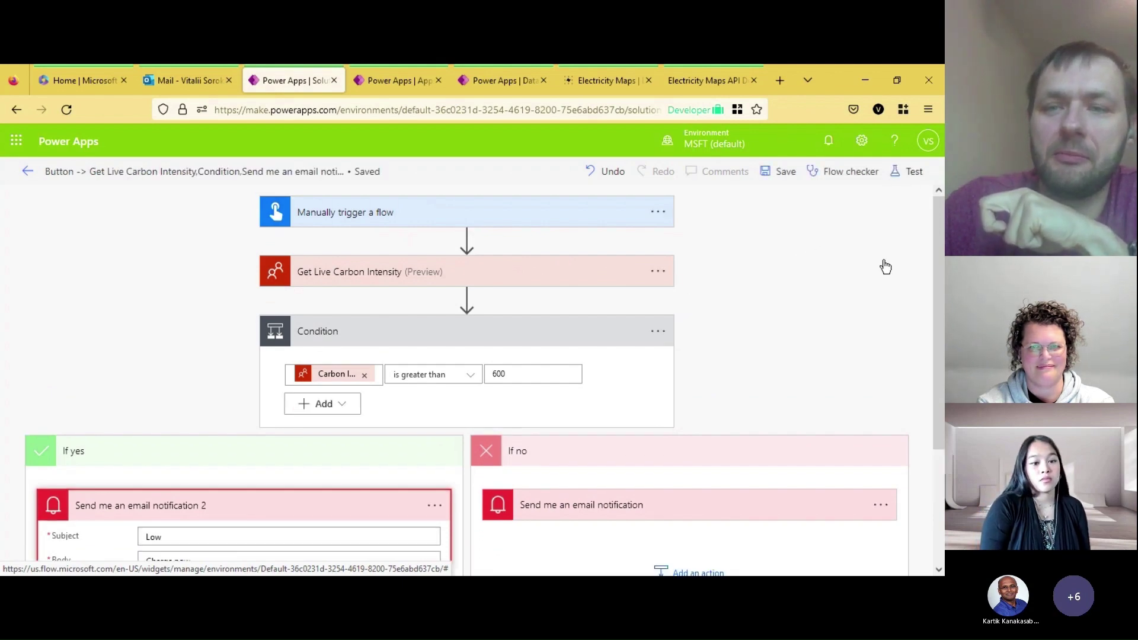
left_click(735, 217)
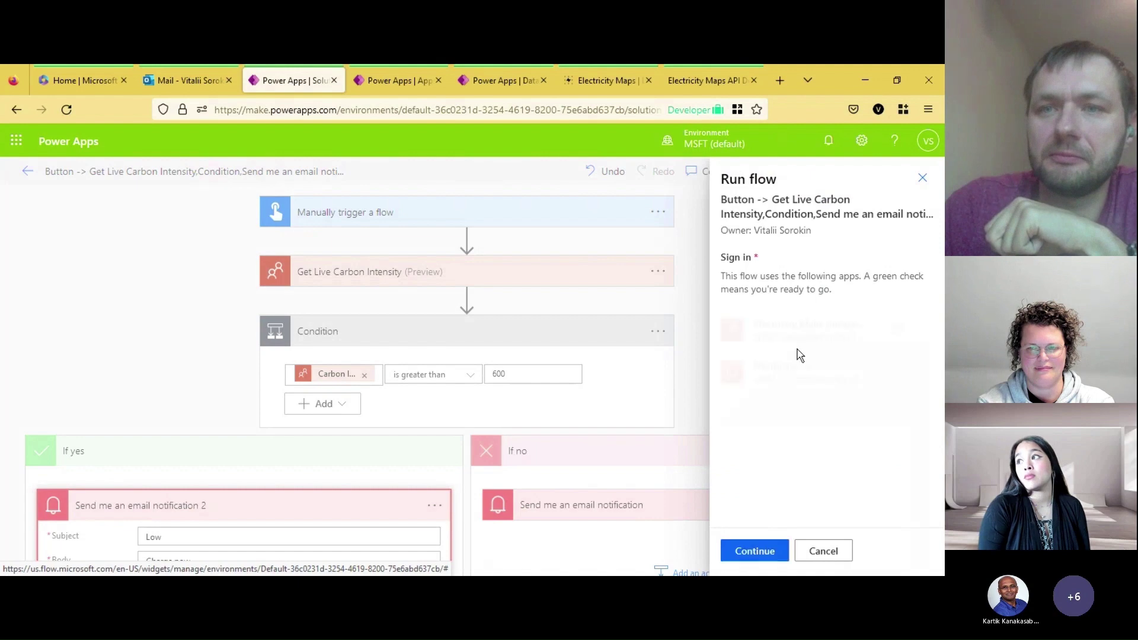
left_click(769, 556)
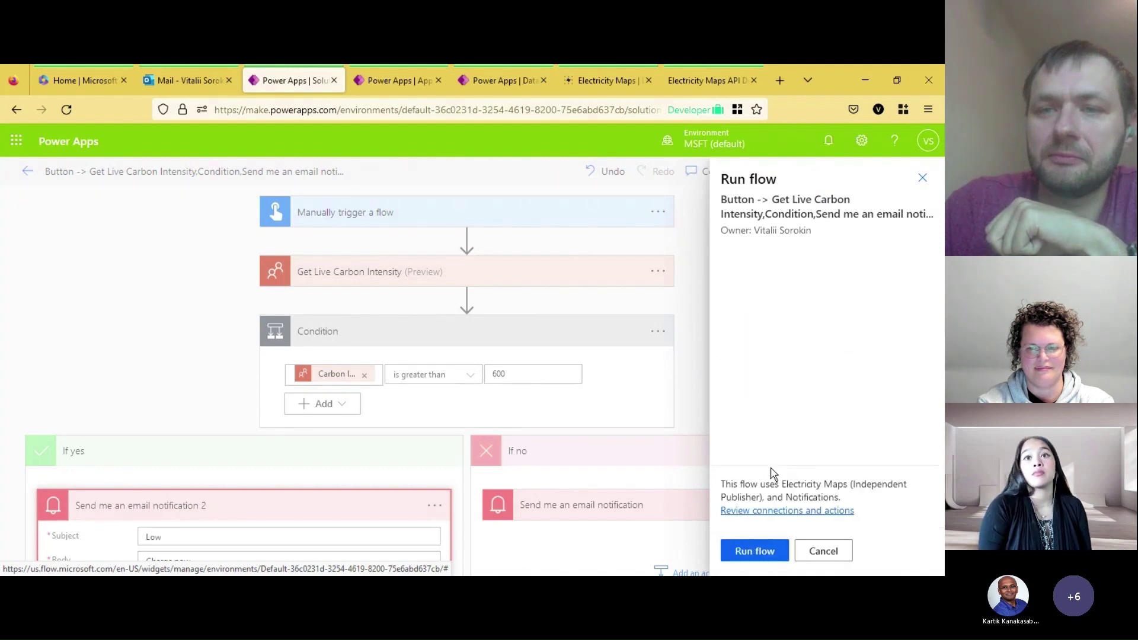
left_click(754, 550)
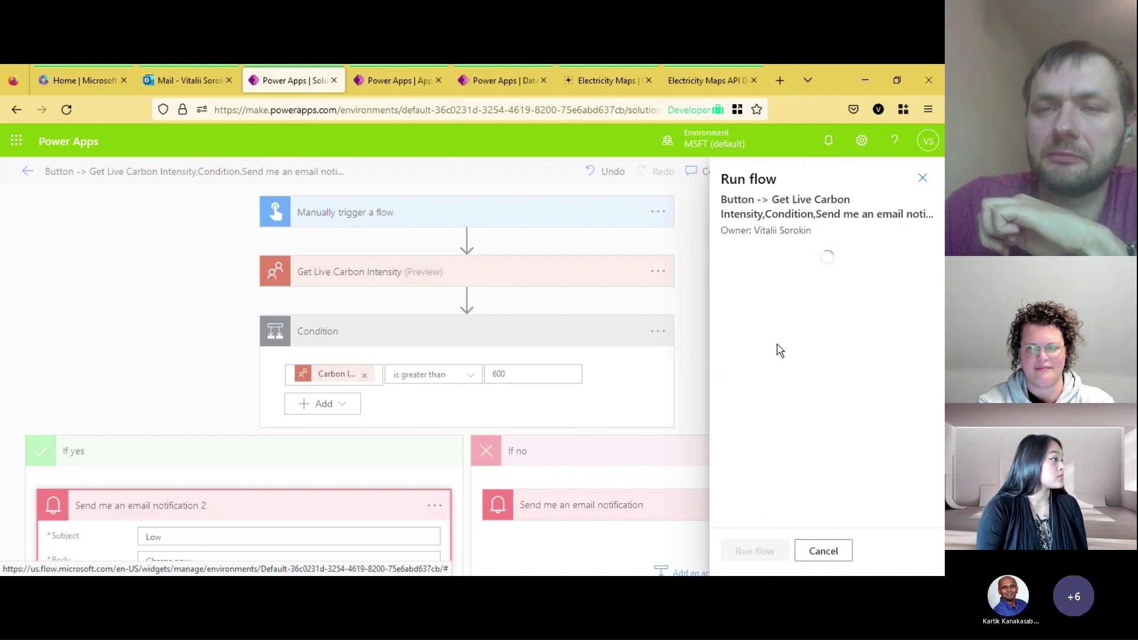
- Open the latest run from the run history and examine the inputs and outputs of Get Live Carbon Intensity
left_click(833, 310)
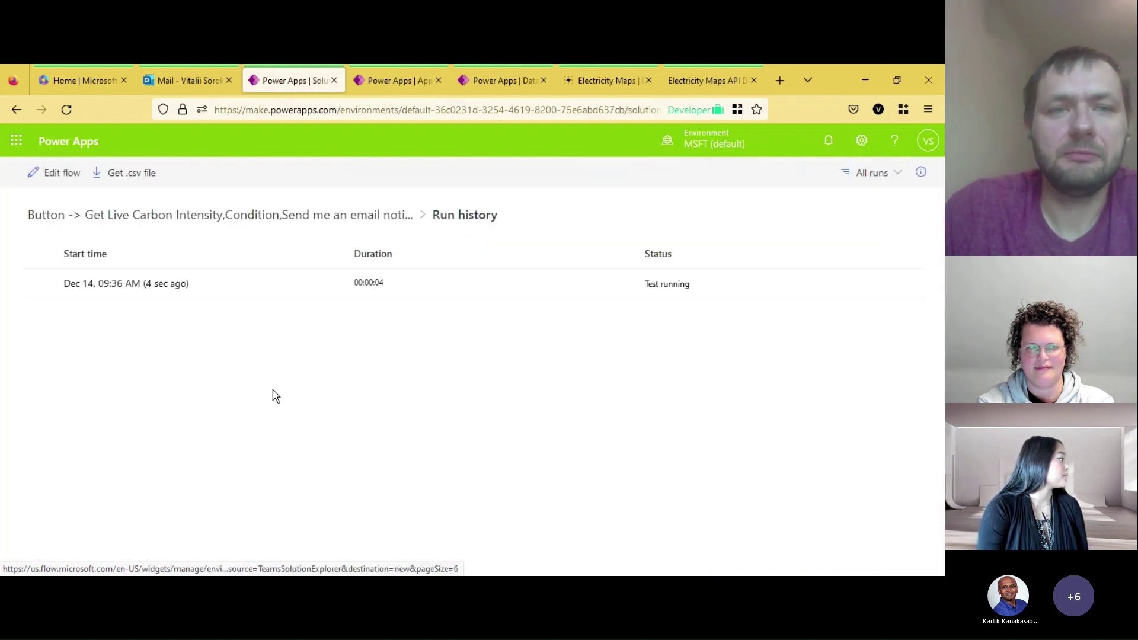
left_click(102, 286)
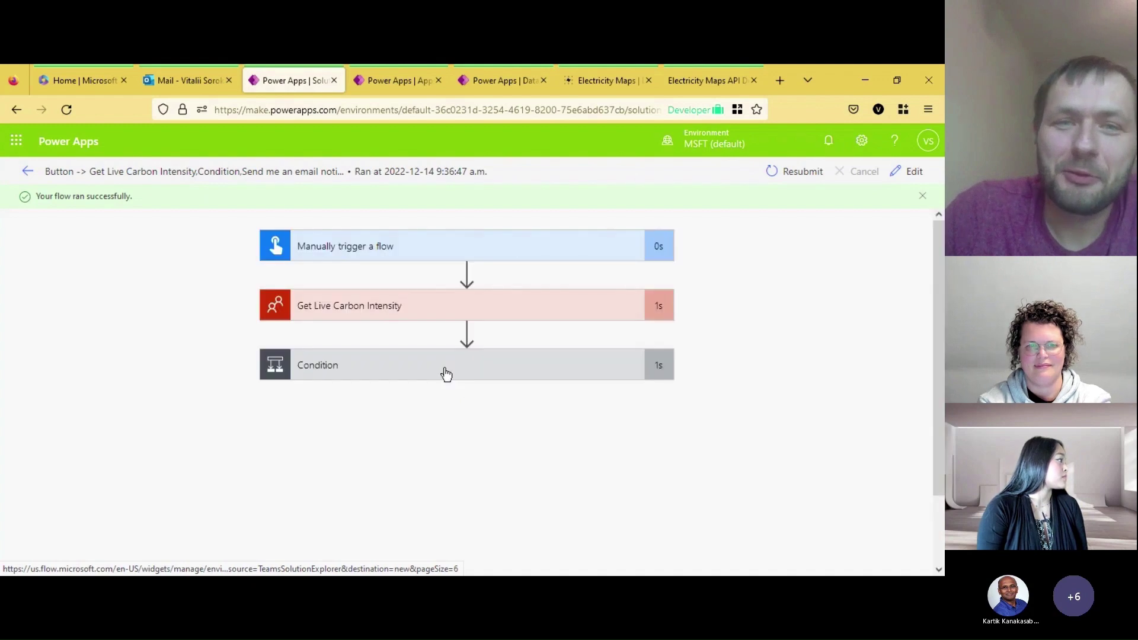
left_click(392, 305)
scroll(754, 329, "down", 2)
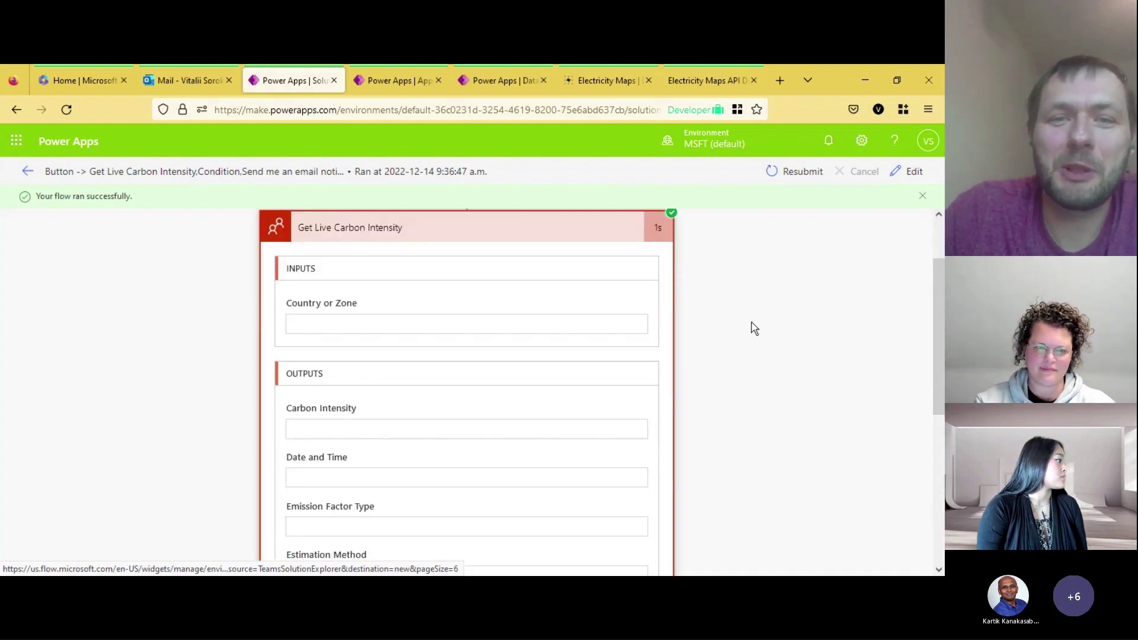
scroll(201, 336, "down", 2)
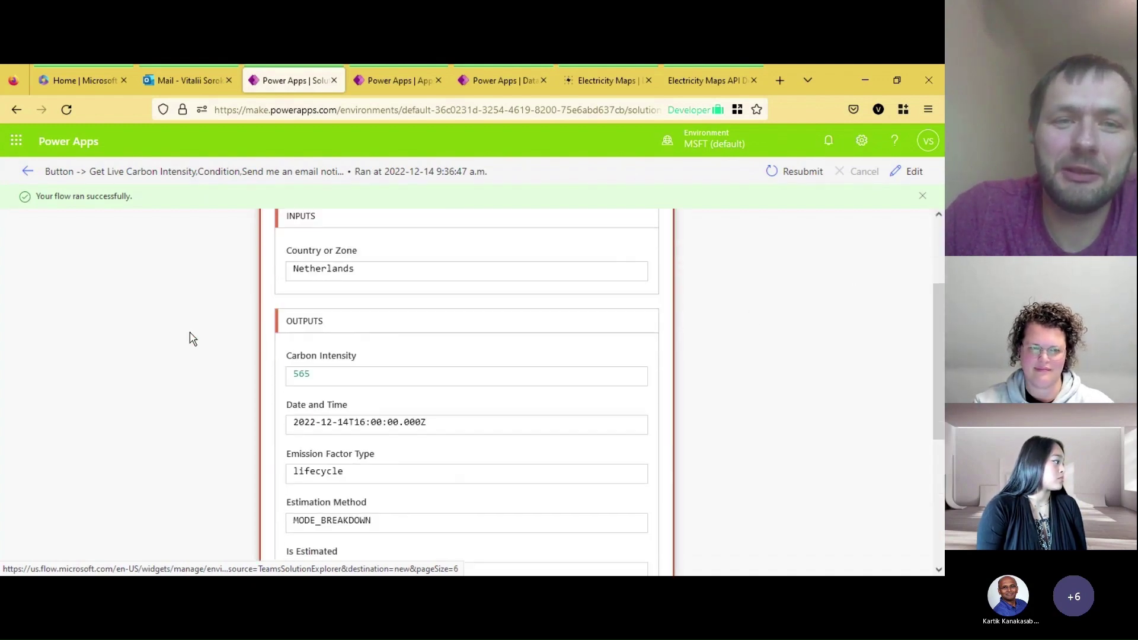
double_click(303, 321)
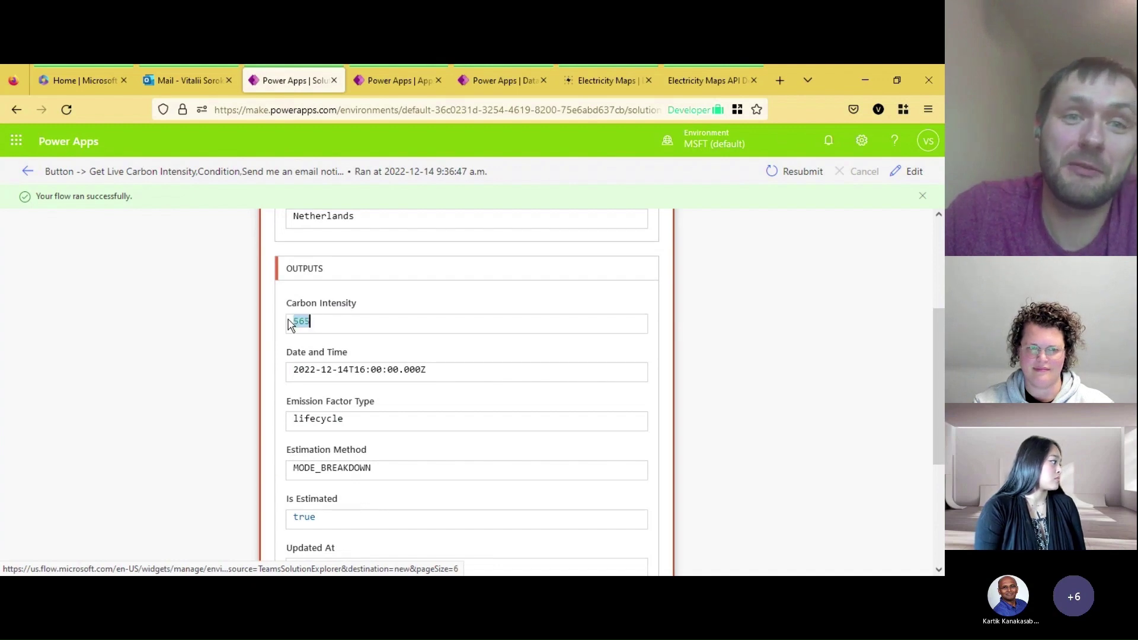
scroll(681, 356, "down", 1)
scroll(682, 356, "down", 3)
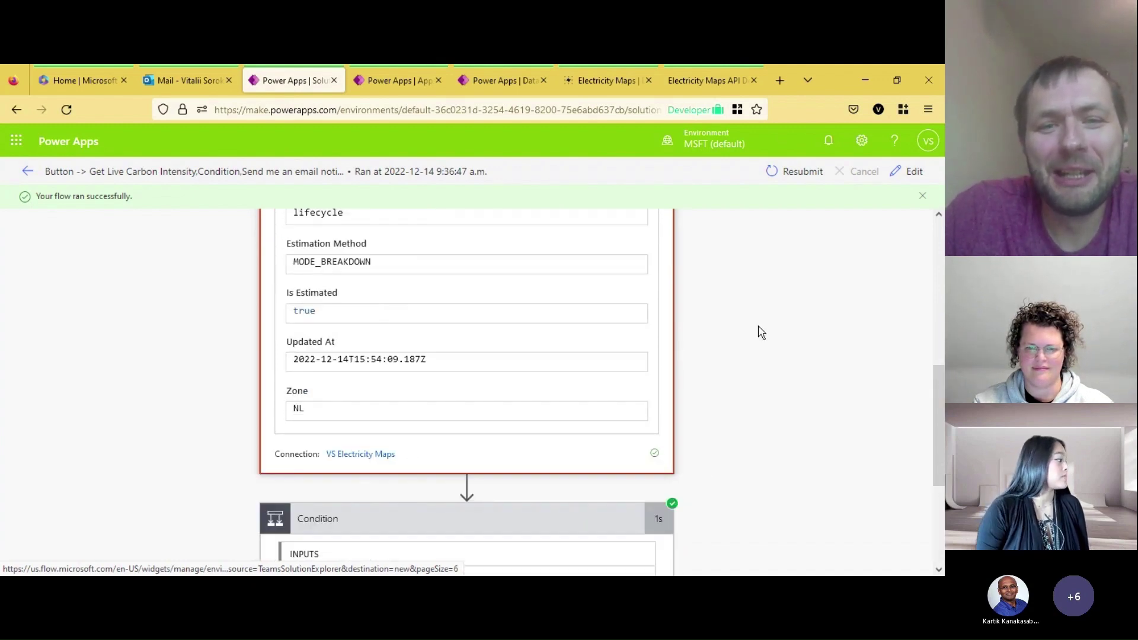
- Check the run's condition result and the details of the email notification actions in both branches
scroll(709, 382, "down", 4)
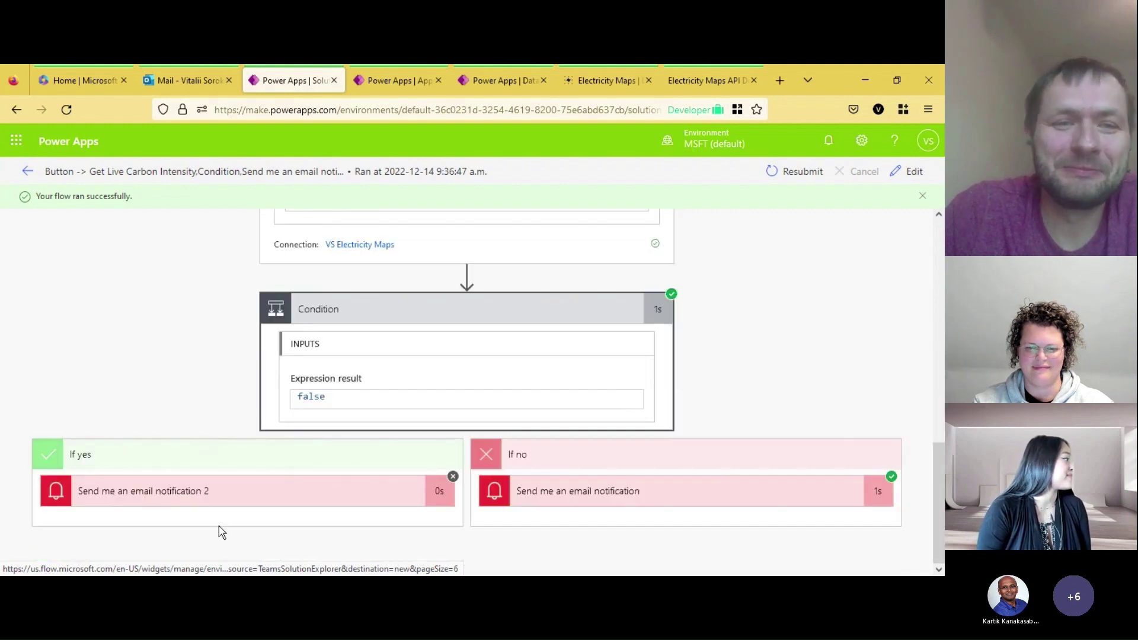
left_click(216, 495)
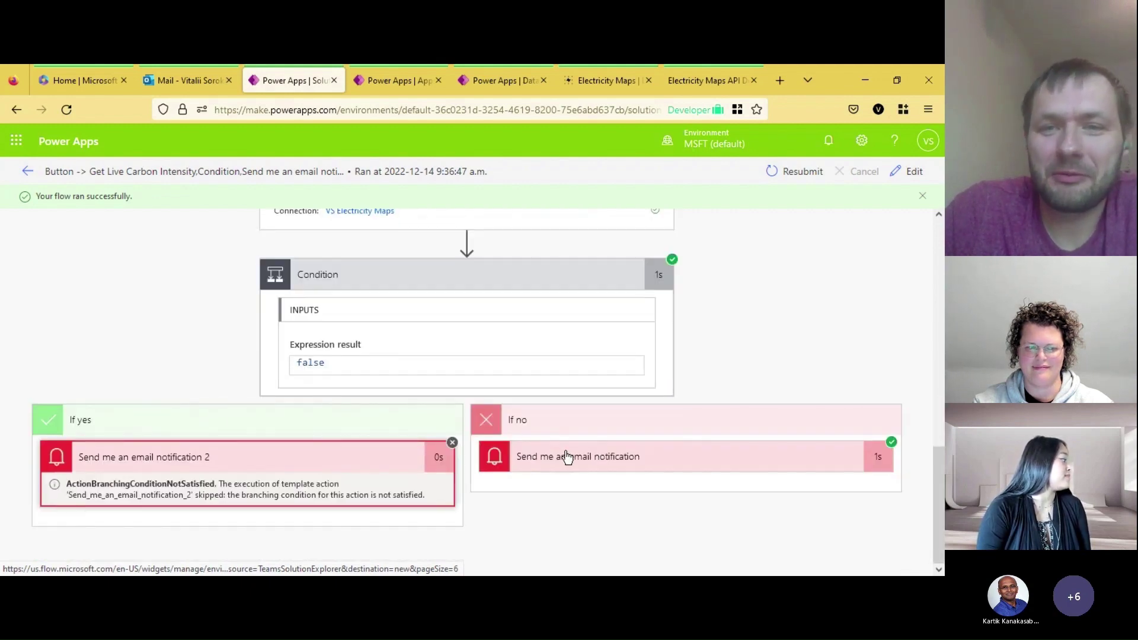
left_click(565, 457)
scroll(722, 386, "down", 4)
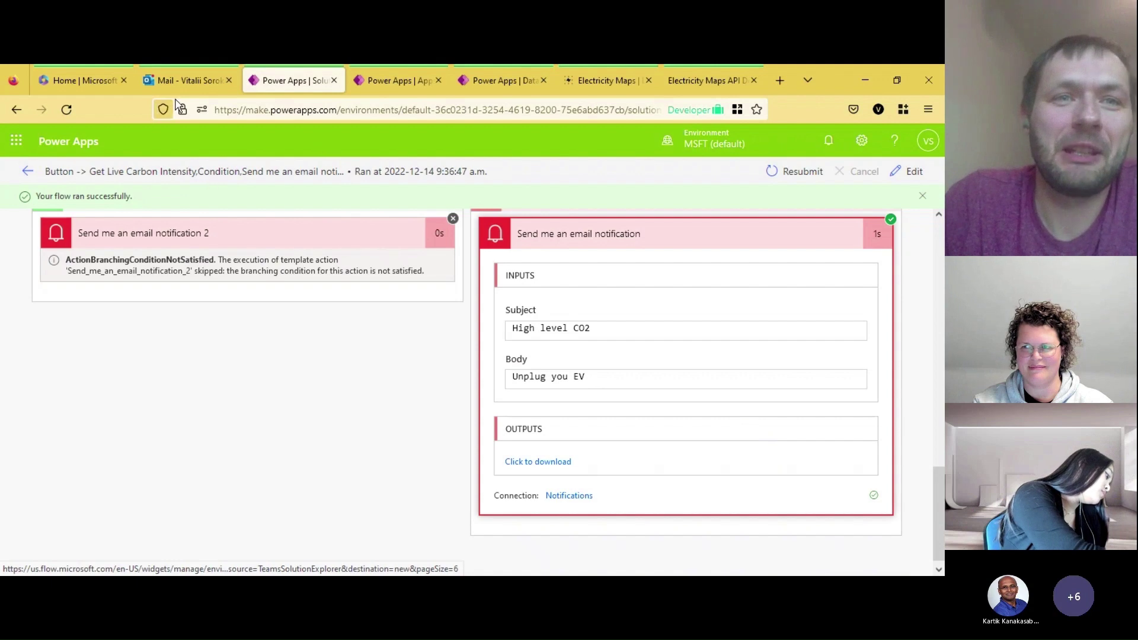
- Switch to the Outlook inbox to check for the notification email, and return to the flow run in Power Apps
left_click(188, 80)
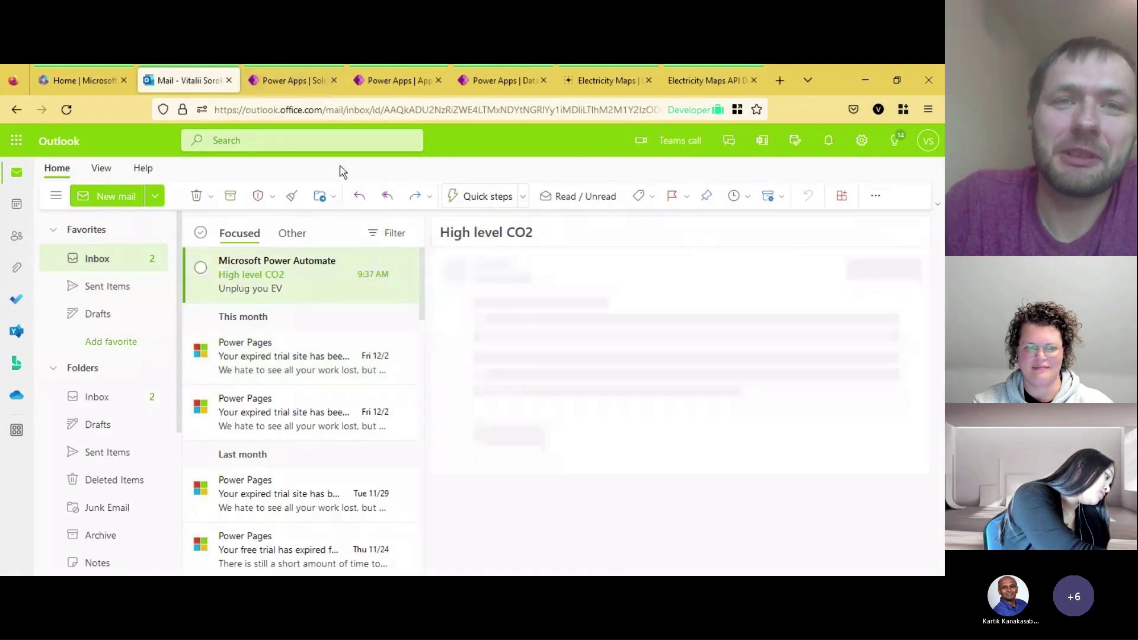
left_click(294, 80)
scroll(376, 350, "up", 5)
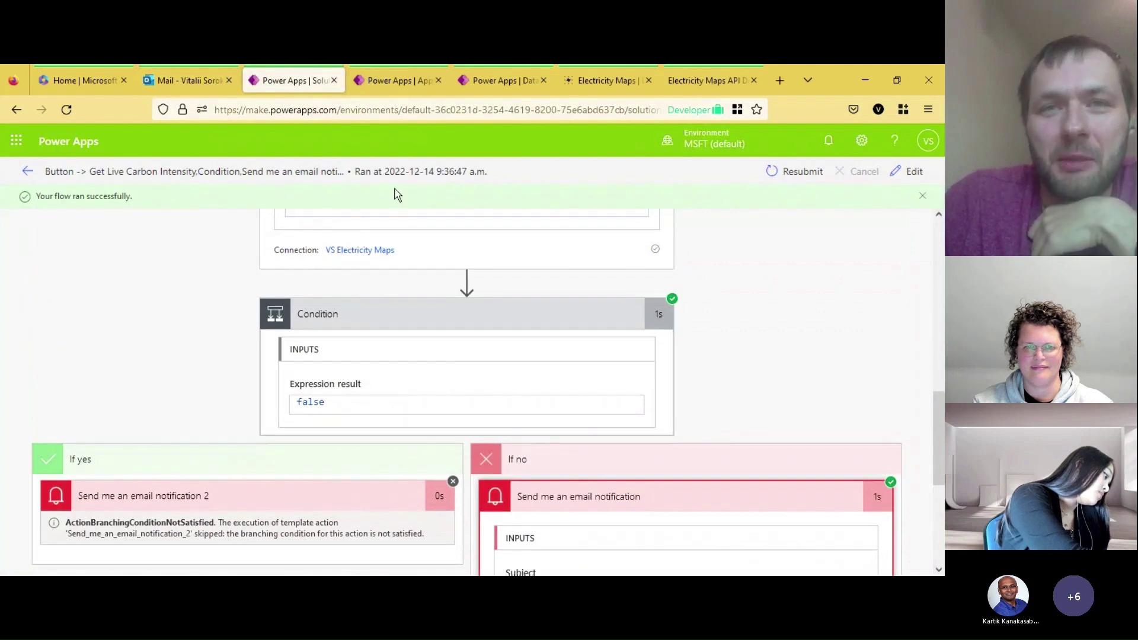
- Open the Electricity Map DEMO app from the Apps list and examine its carbon history and power consumption charts for Germany
left_click(393, 79)
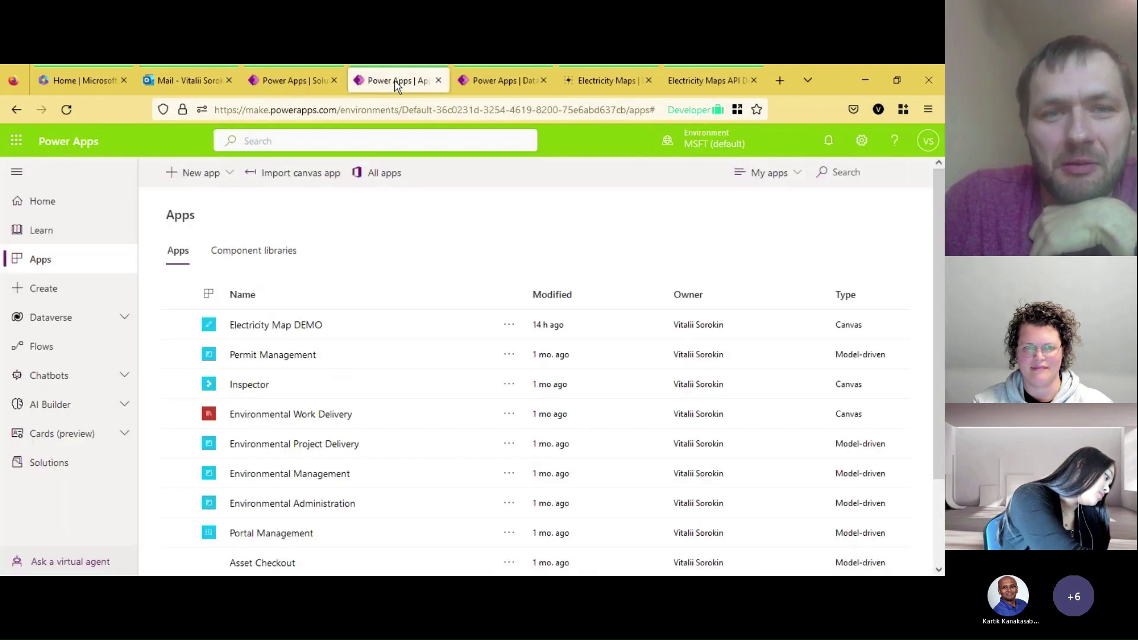
left_click(264, 325)
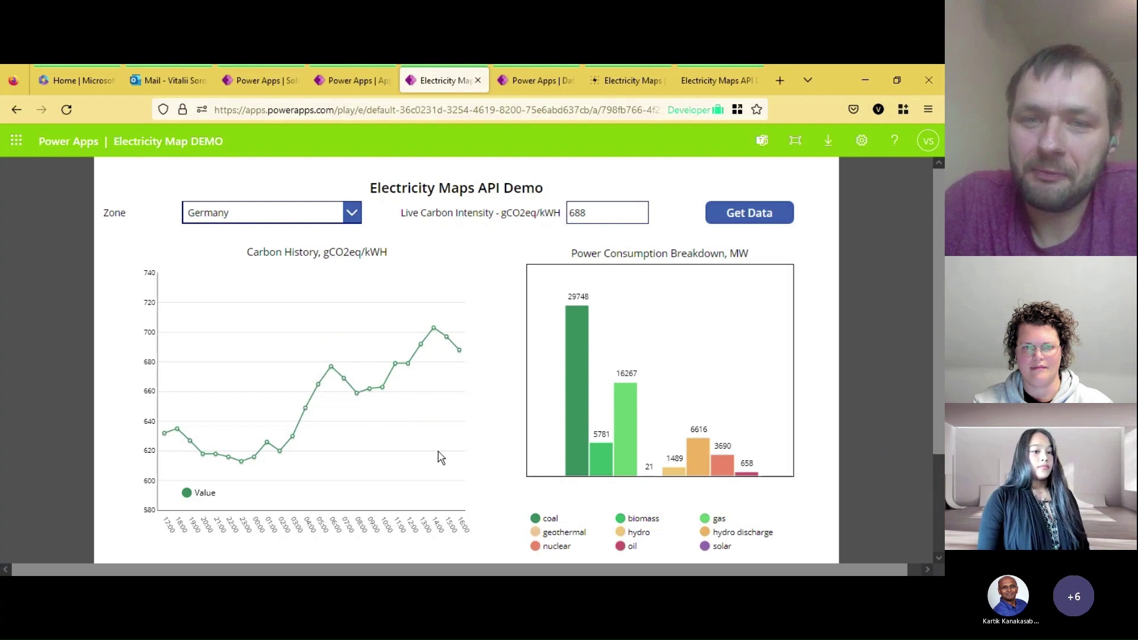
scroll(442, 457, "down", 2)
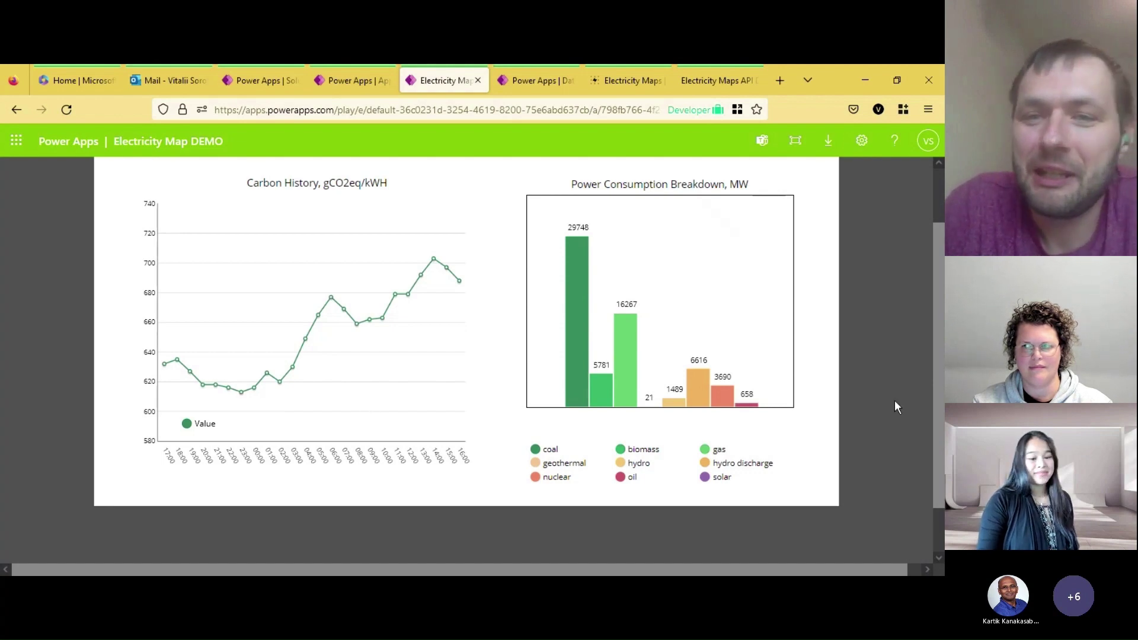
scroll(505, 390, "up", 1)
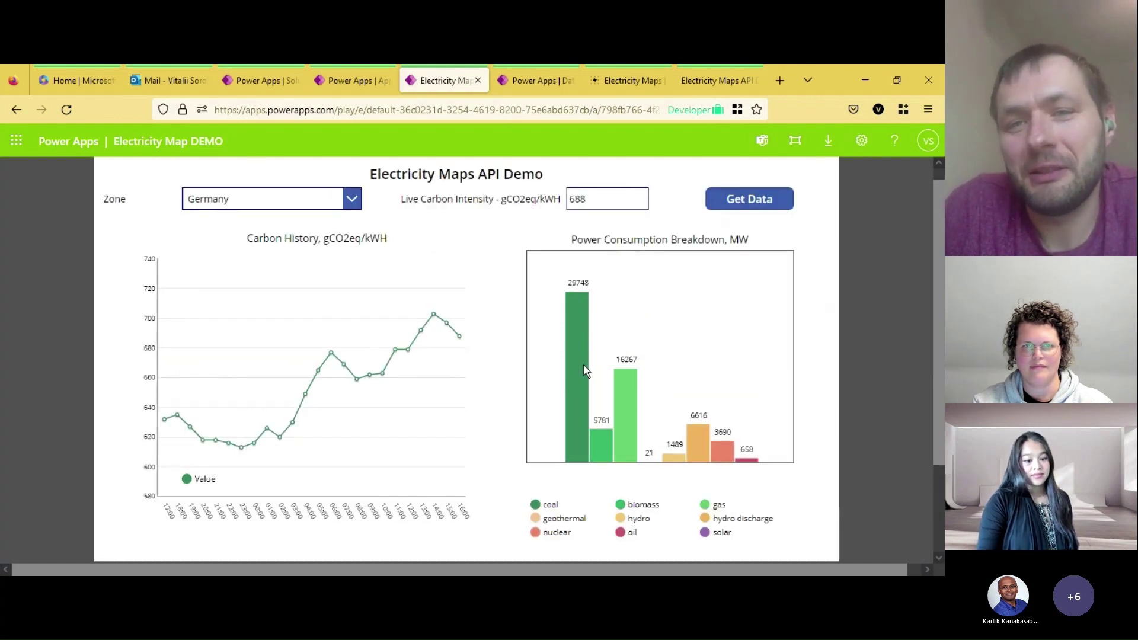
- Change the zone to Switzerland and load its carbon intensity, carbon history and power consumption data
left_click(349, 201)
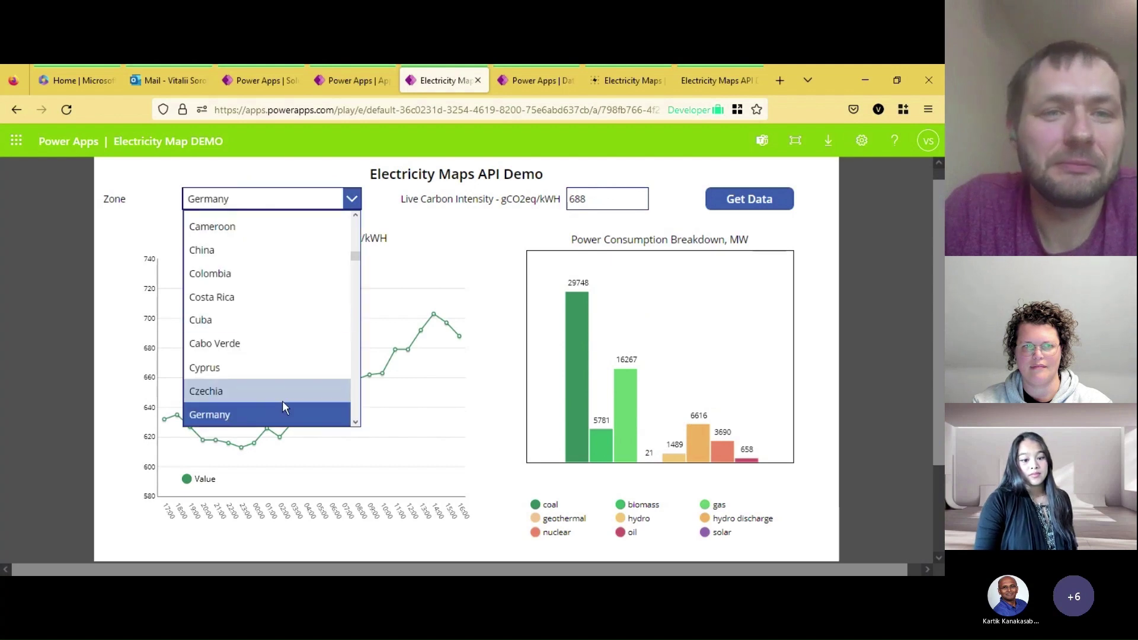
scroll(232, 379, "up", 3)
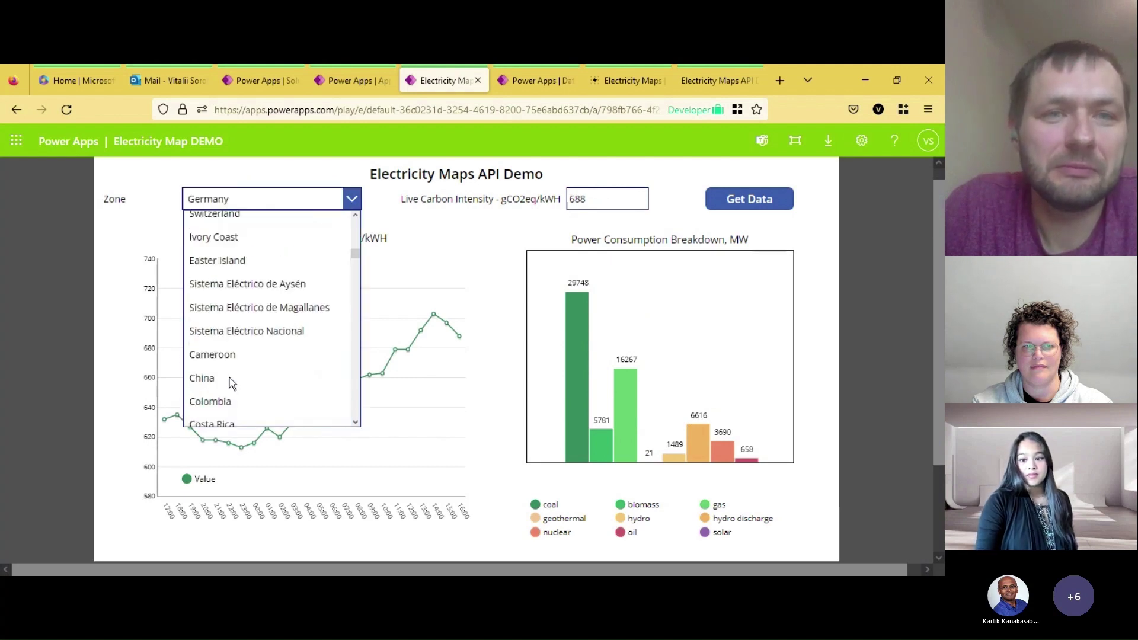
scroll(233, 382, "down", 3)
scroll(243, 362, "up", 3)
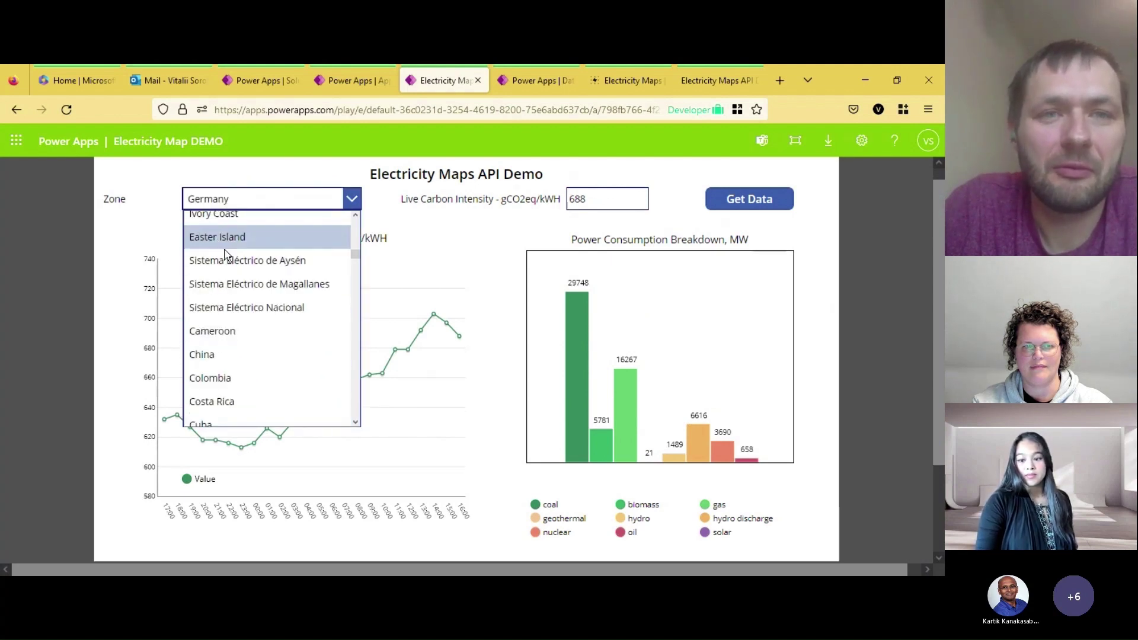
scroll(224, 248, "up", 1)
left_click(225, 231)
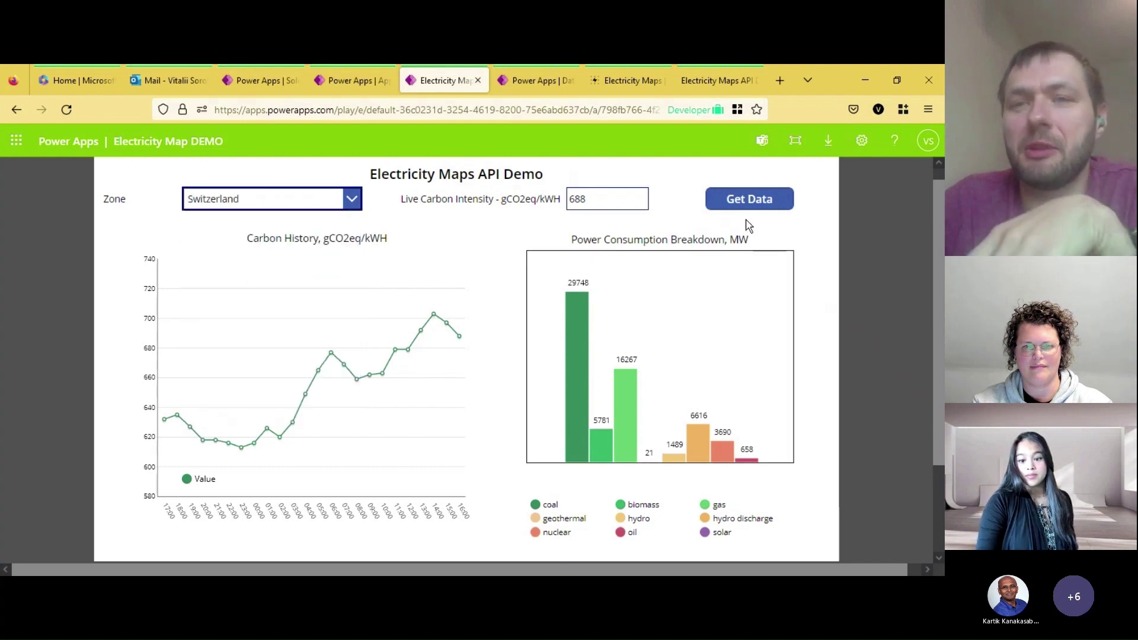
left_click(756, 197)
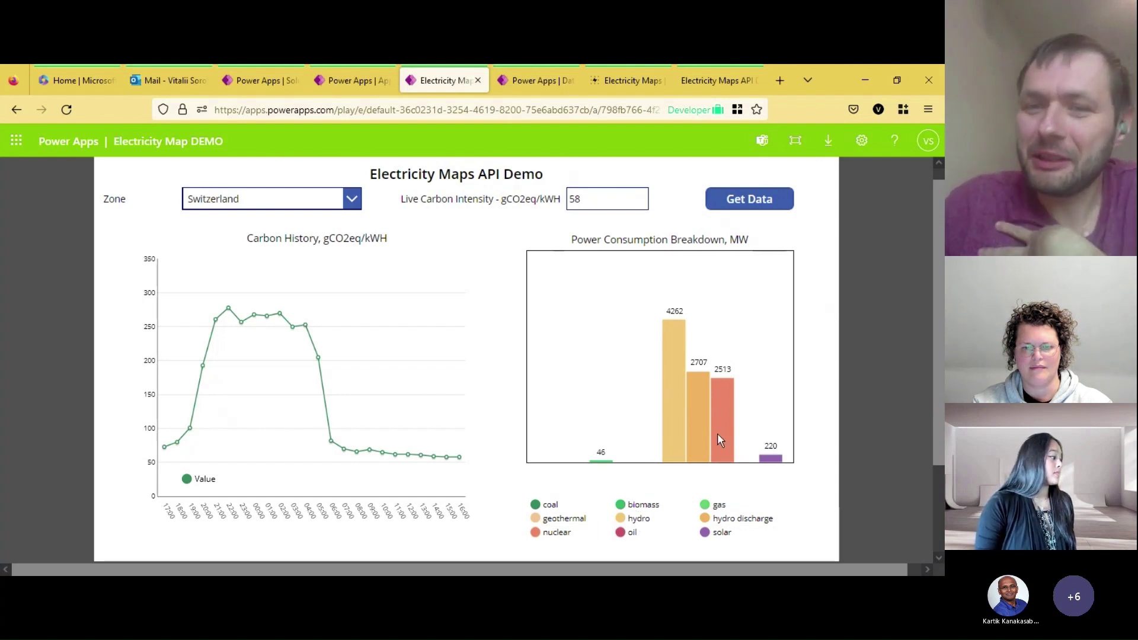
- Switch the zone back to Germany and reload the data to compare its charts with Switzerland's
left_click(350, 198)
scroll(304, 375, "down", 3)
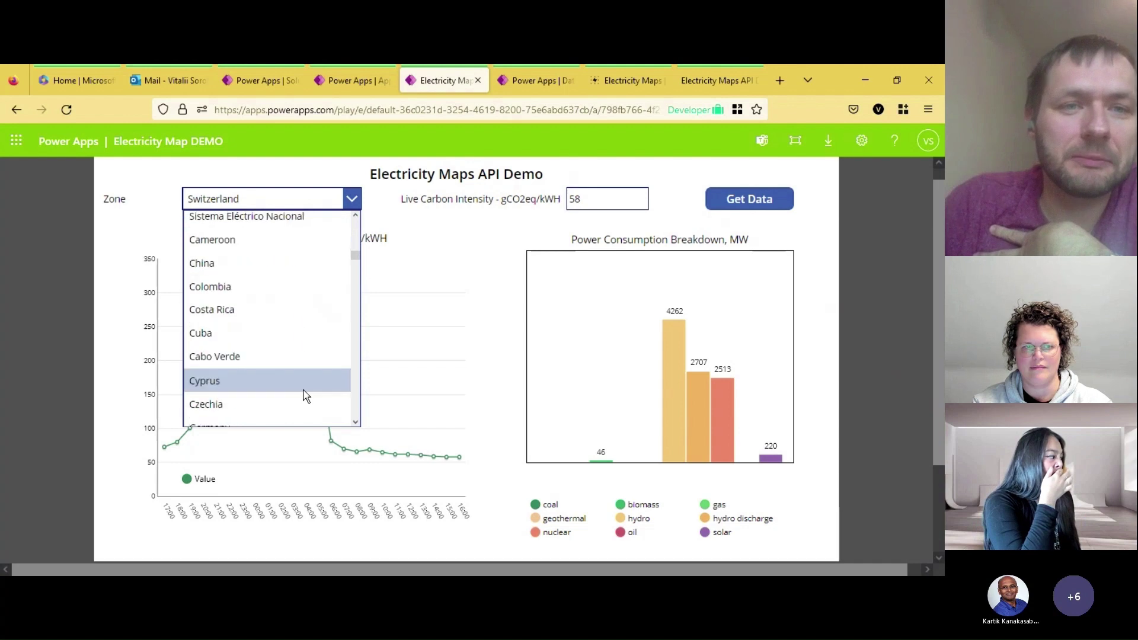
scroll(244, 356, "down", 3)
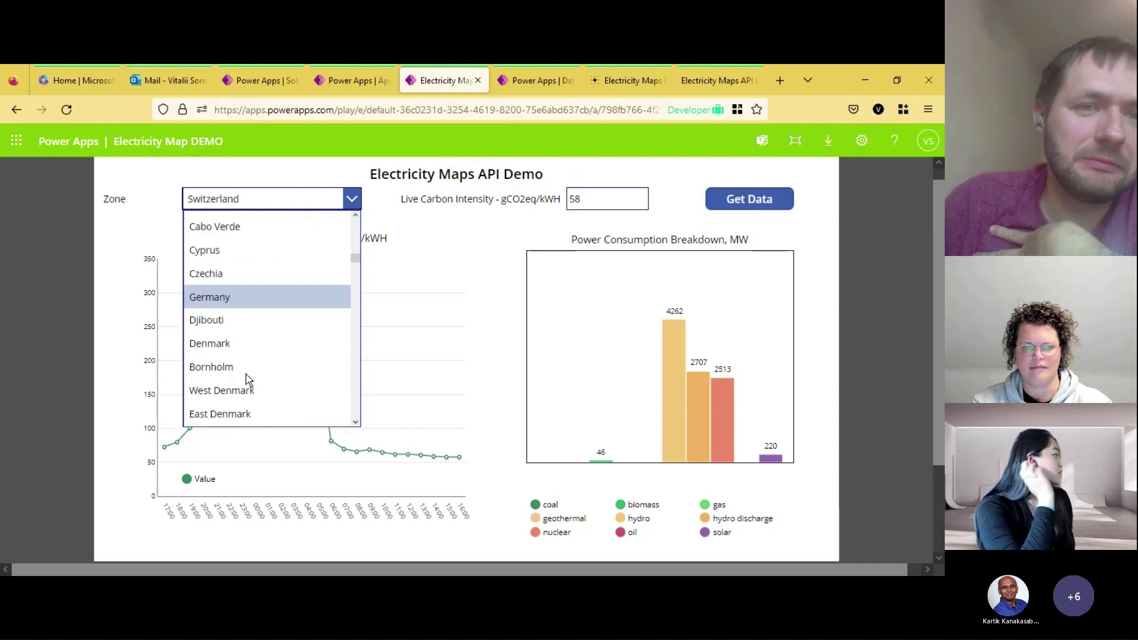
left_click(238, 297)
left_click(731, 192)
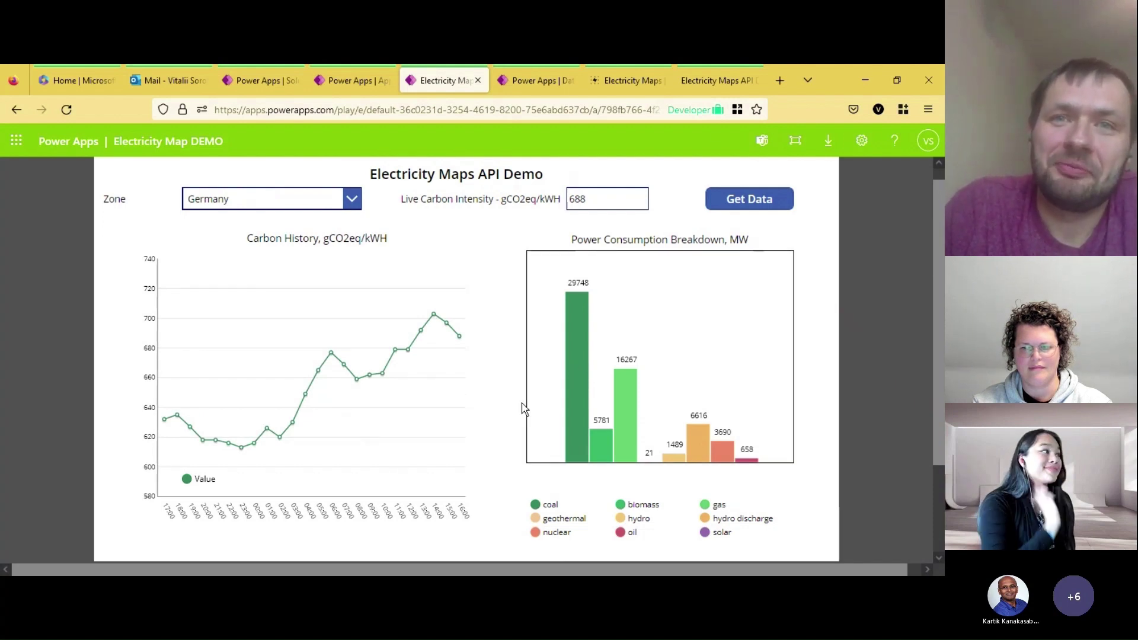
scroll(373, 382, "up", 1)
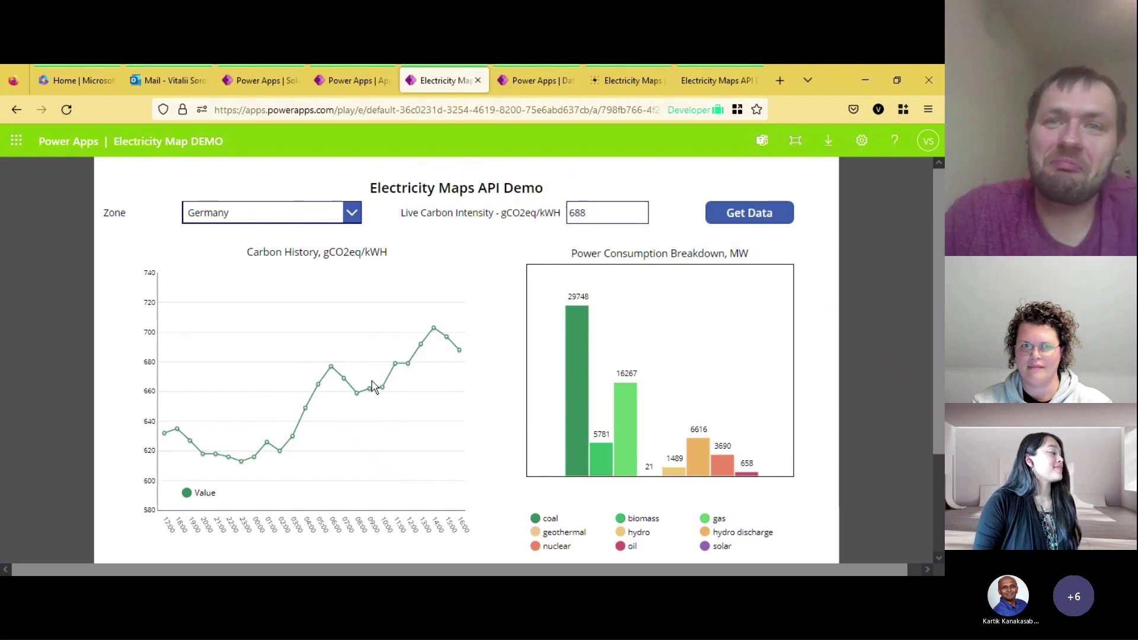